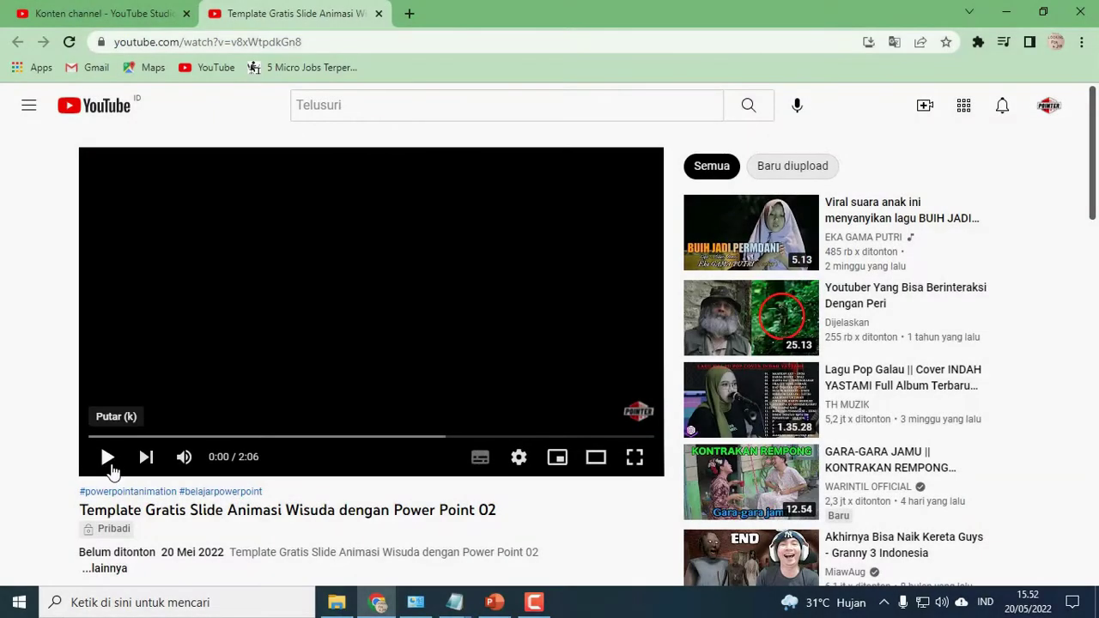
Play the graduation template video and open the pointertivi.blogspot.com link from its expanded description.
{"action": "left_click", "coordinate": [107, 457]}
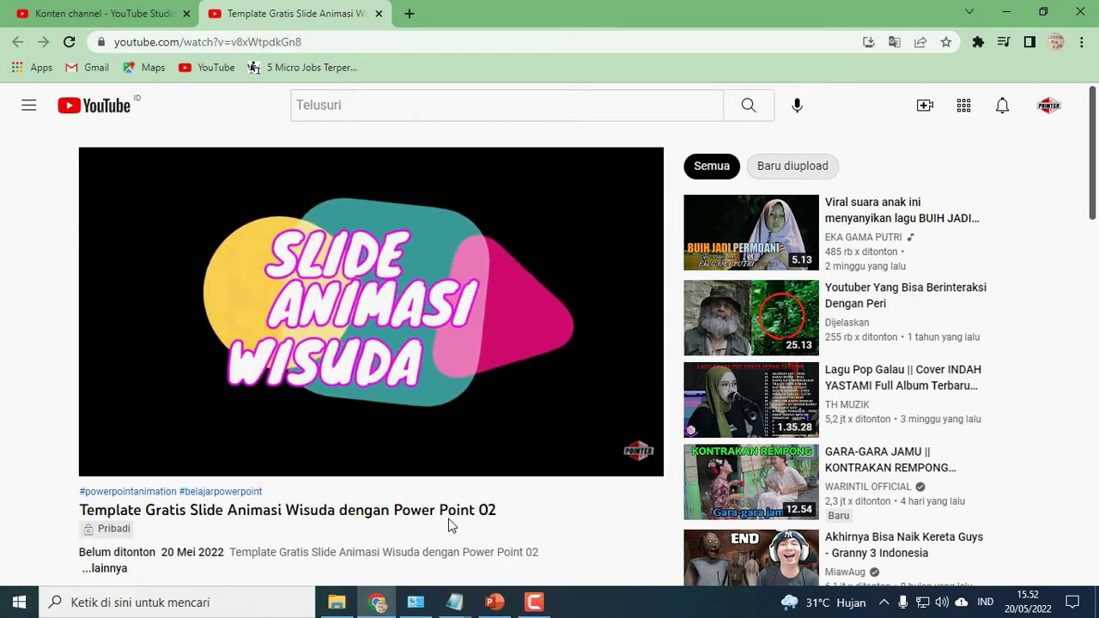
{"action": "scroll", "coordinate": [451, 516], "scroll_direction": "down", "scroll_amount": 1}
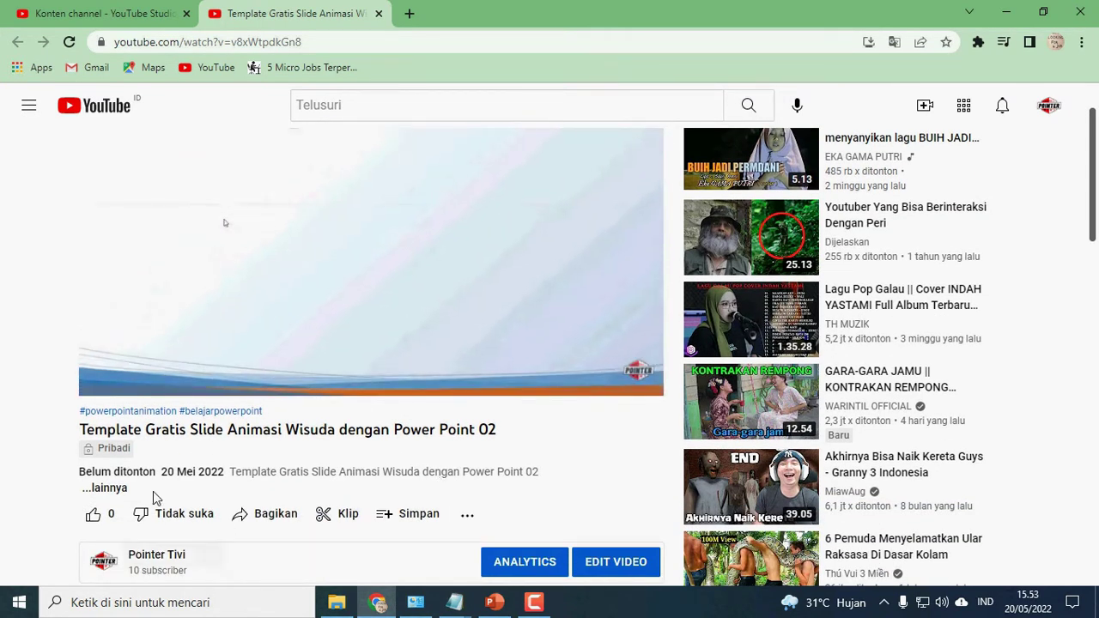
{"action": "left_click", "coordinate": [115, 491]}
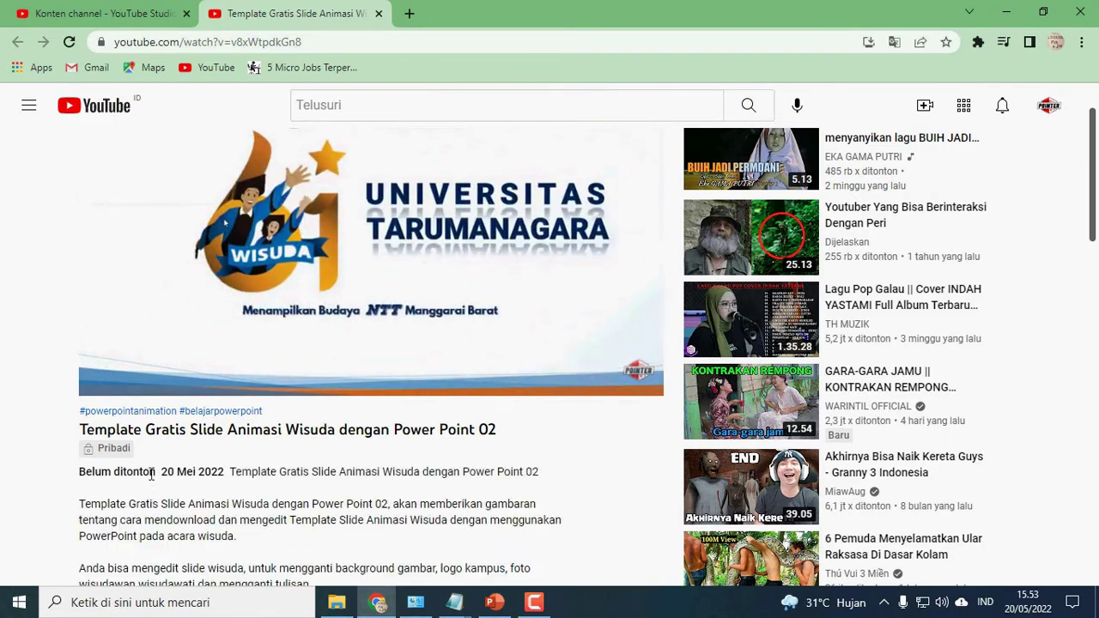
{"action": "scroll", "coordinate": [278, 463], "scroll_direction": "down", "scroll_amount": 2}
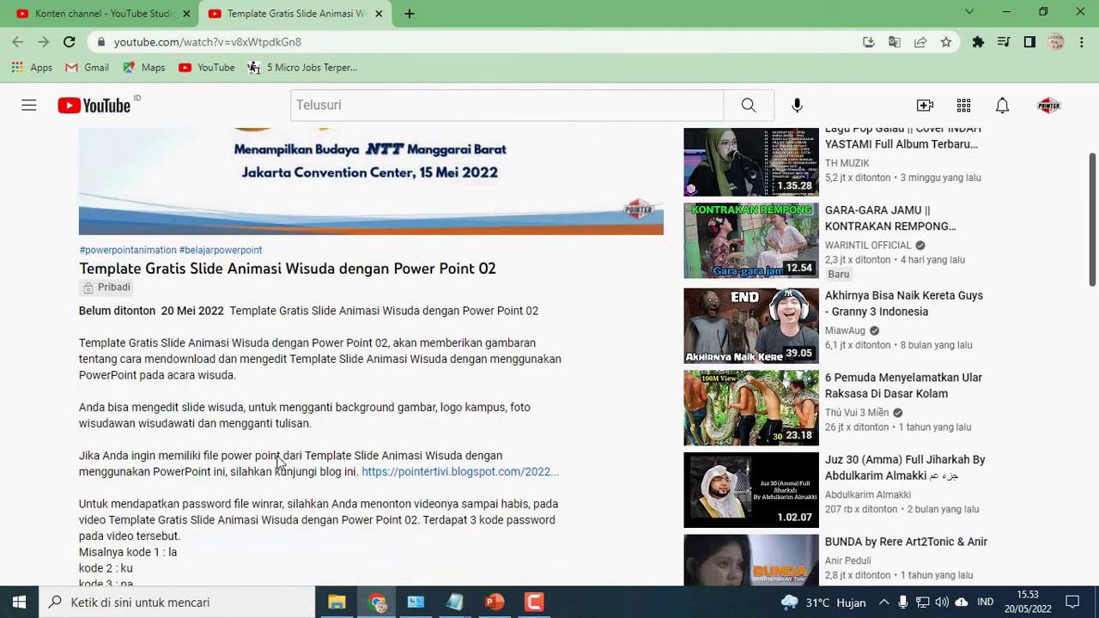
{"action": "scroll", "coordinate": [277, 457], "scroll_direction": "down", "scroll_amount": 2}
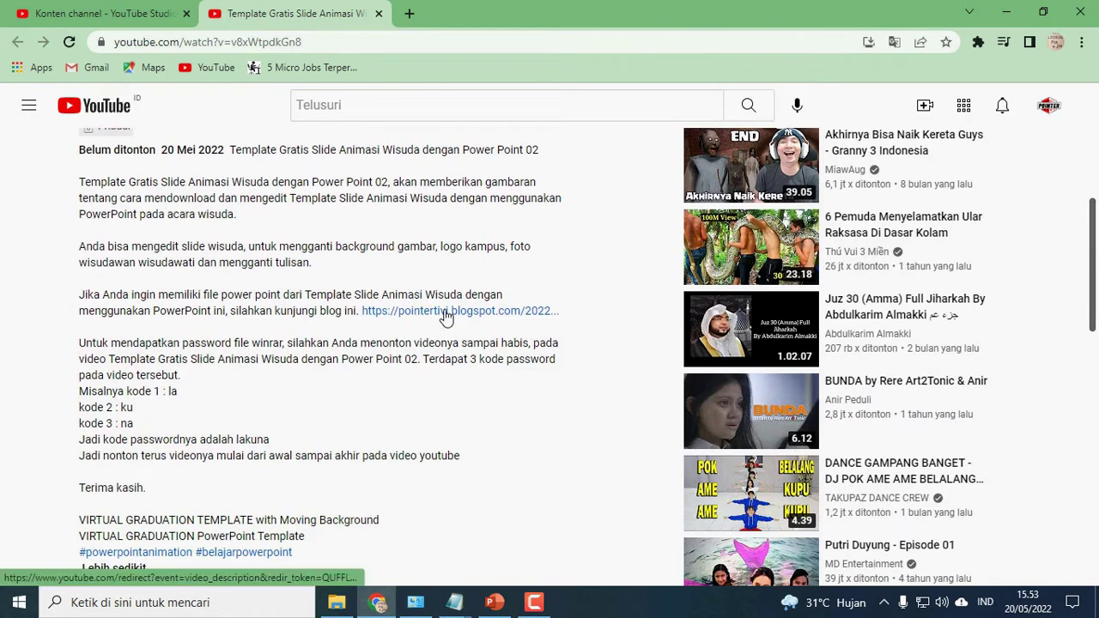
{"action": "left_click", "coordinate": [450, 313]}
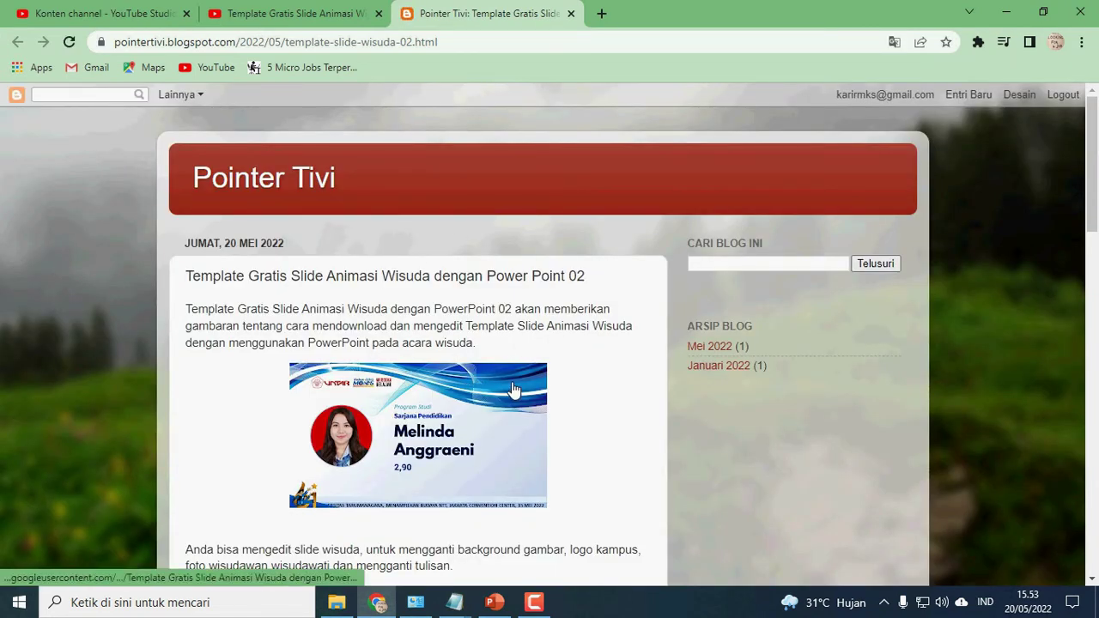
Read the post's password notes and open the 'DOWNLOAD Template Gratis Slide Animasi Wisuda' link.
{"action": "scroll", "coordinate": [512, 389], "scroll_direction": "down", "scroll_amount": 2}
{"action": "scroll", "coordinate": [536, 399], "scroll_direction": "down", "scroll_amount": 2}
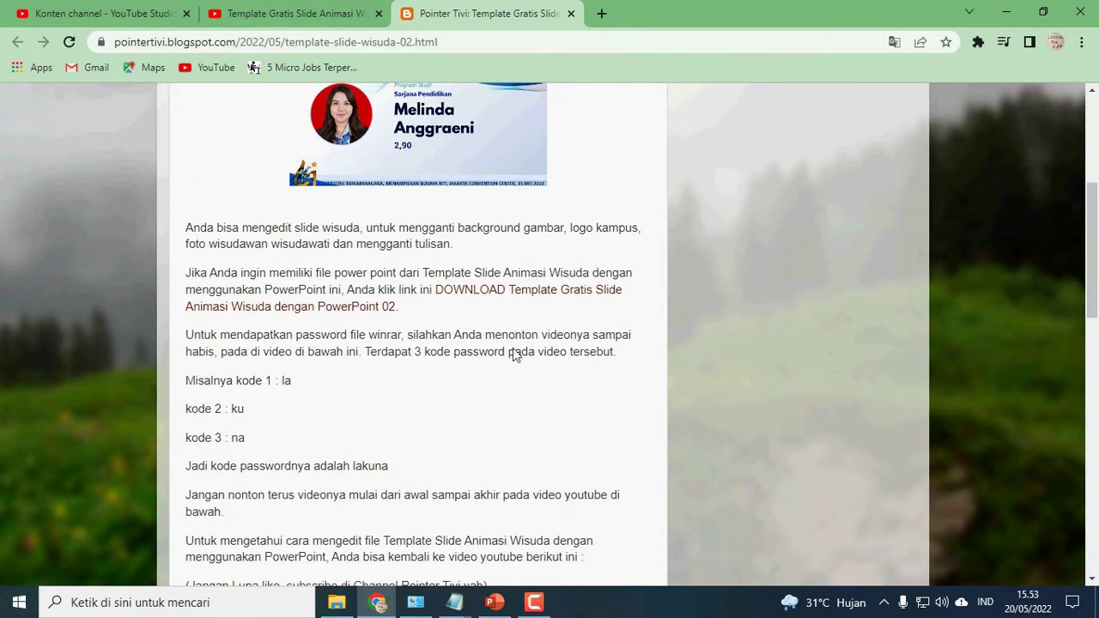
{"action": "scroll", "coordinate": [513, 359], "scroll_direction": "down", "scroll_amount": 1}
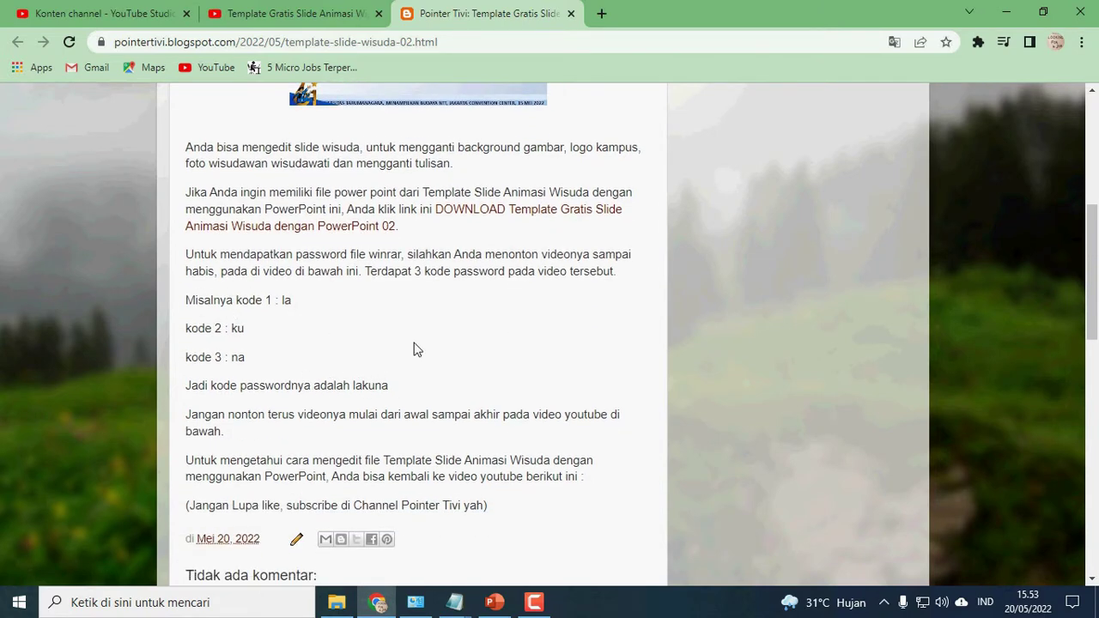
{"action": "scroll", "coordinate": [414, 347], "scroll_direction": "up", "scroll_amount": 2}
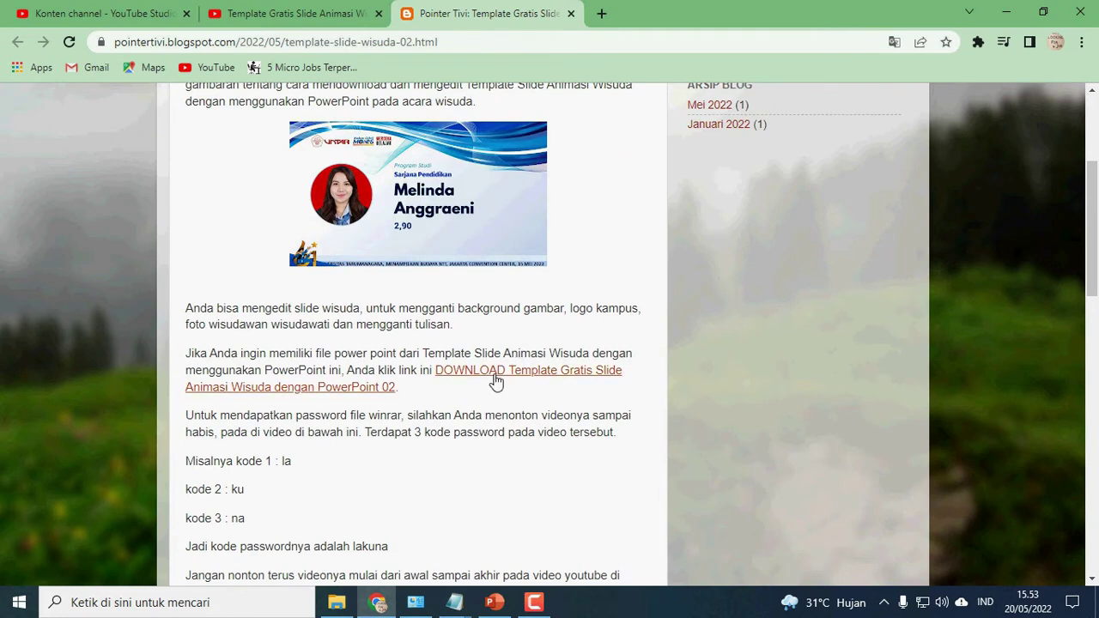
{"action": "left_click", "coordinate": [498, 378]}
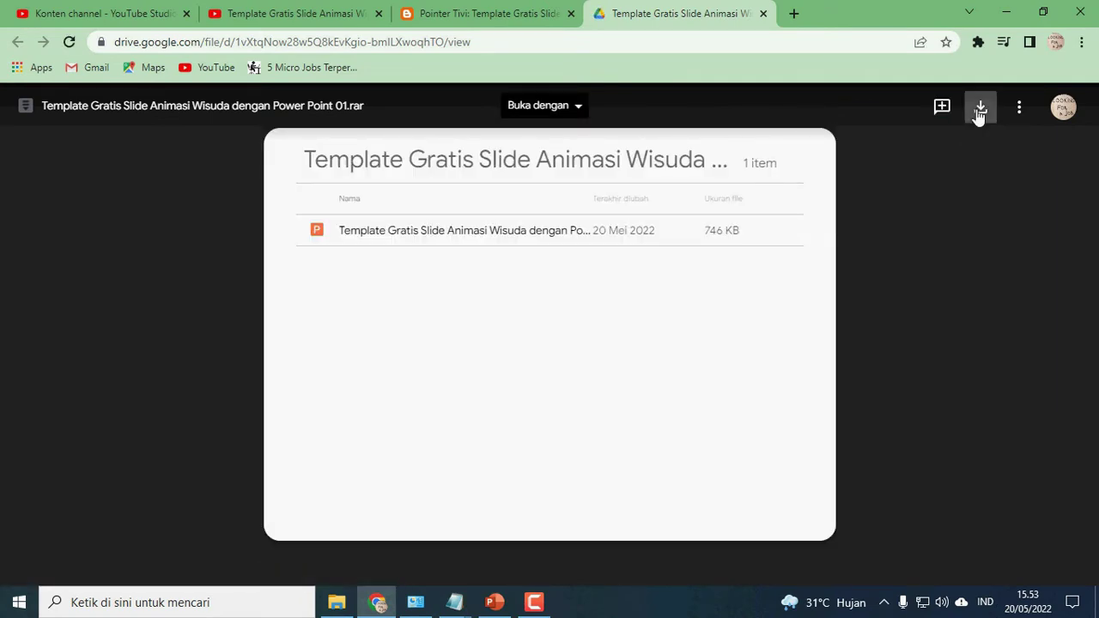
Download 01.rar from Google Drive through the download manager and open its 1wisuda folder.
{"action": "left_click", "coordinate": [979, 113]}
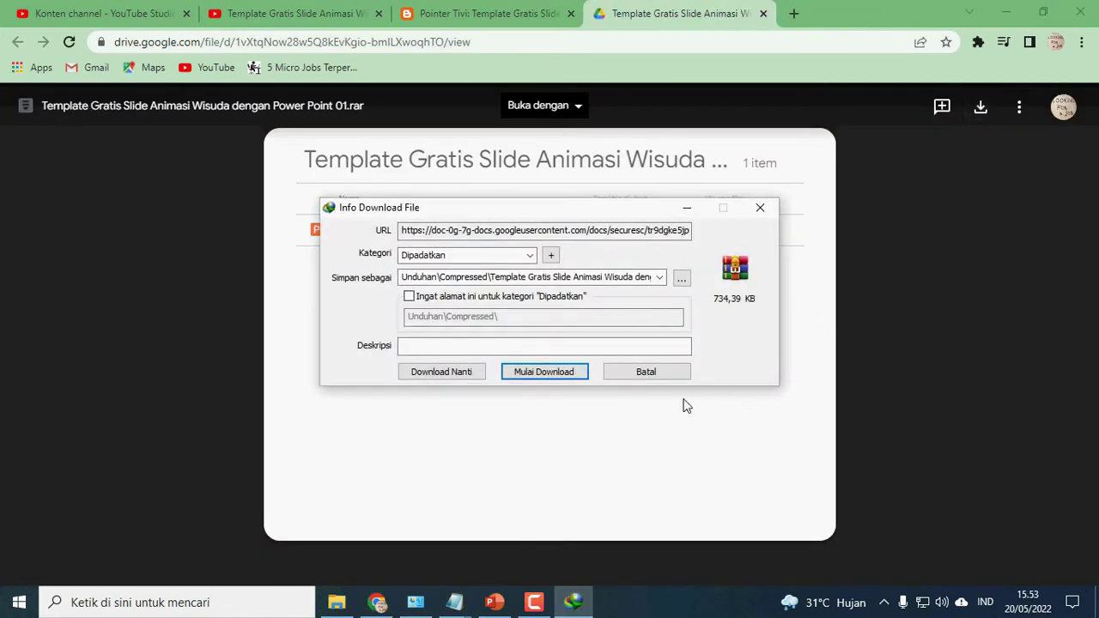
{"action": "left_click", "coordinate": [545, 374]}
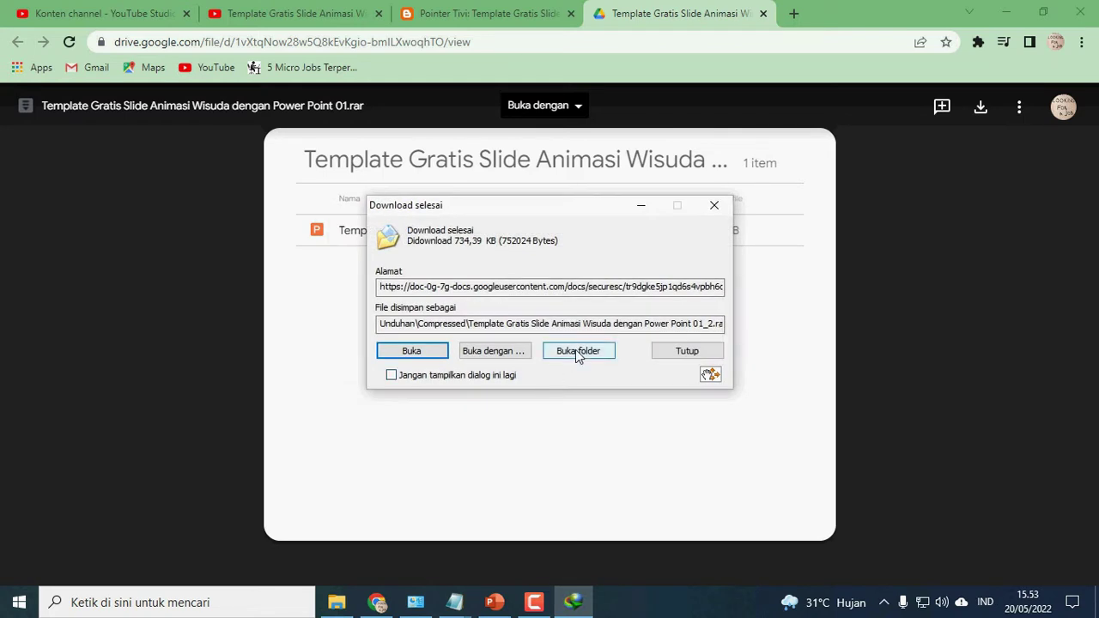
{"action": "left_click", "coordinate": [577, 353]}
{"action": "left_click", "coordinate": [398, 147]}
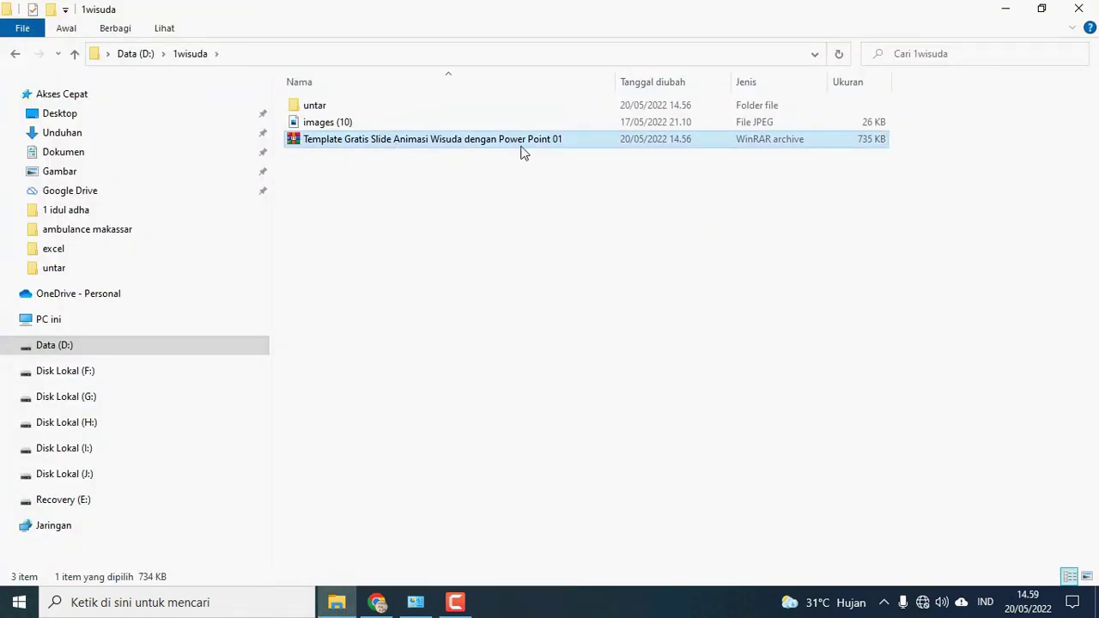
Extract the 01.rar archive into a new folder in 1wisuda using its password, then close WinRAR.
{"action": "left_click", "coordinate": [435, 192]}
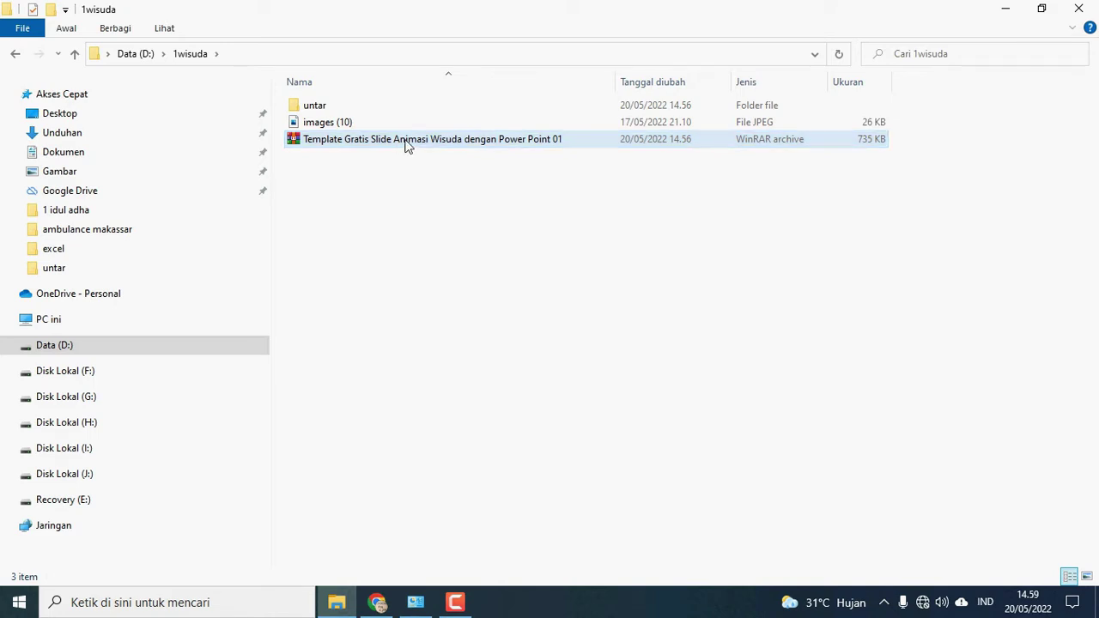
{"action": "double_click", "coordinate": [407, 145]}
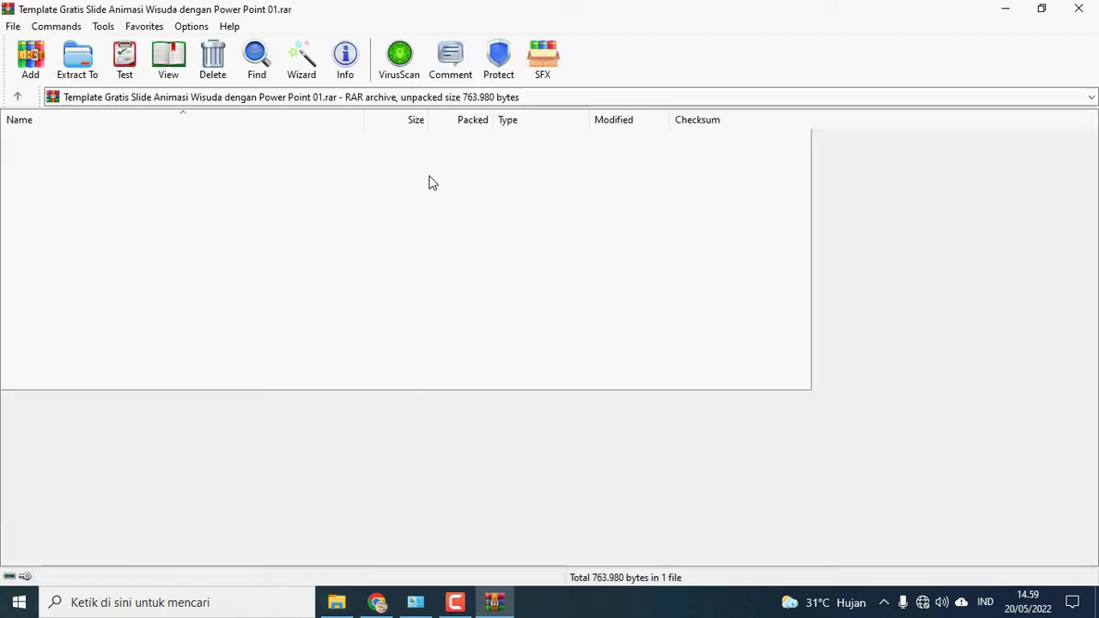
{"action": "left_click", "coordinate": [77, 73]}
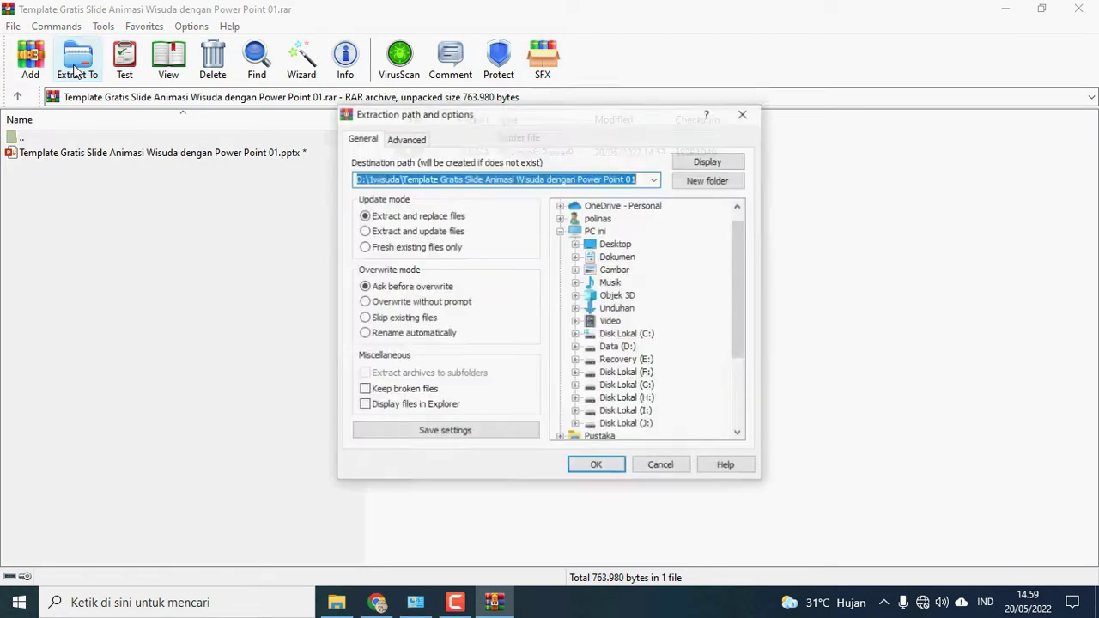
{"action": "left_click", "coordinate": [617, 465]}
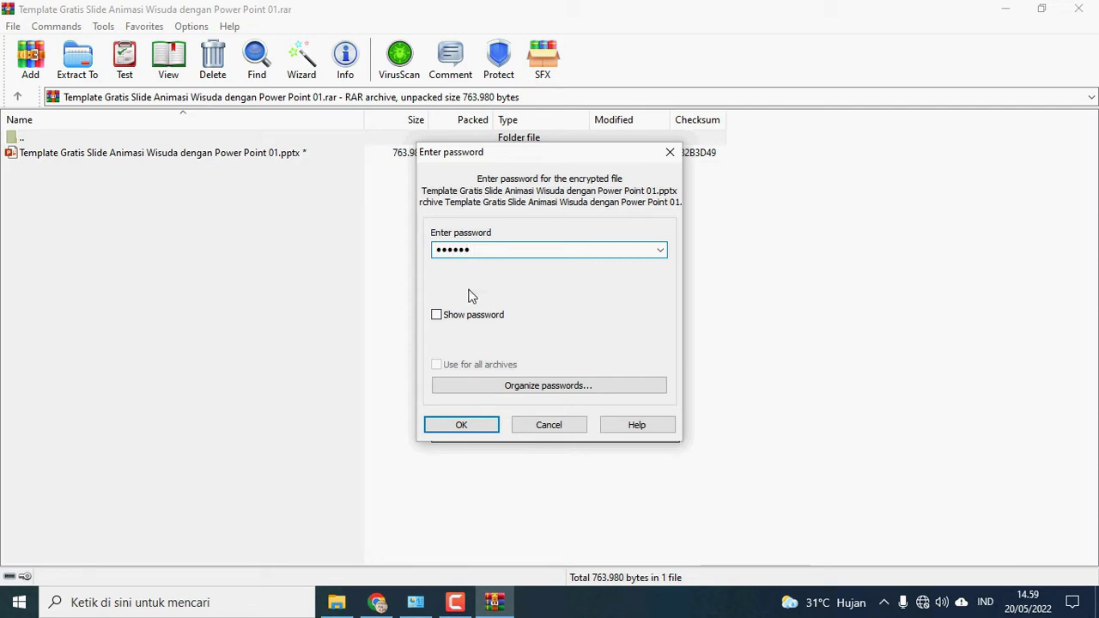
{"action": "left_click", "coordinate": [464, 425]}
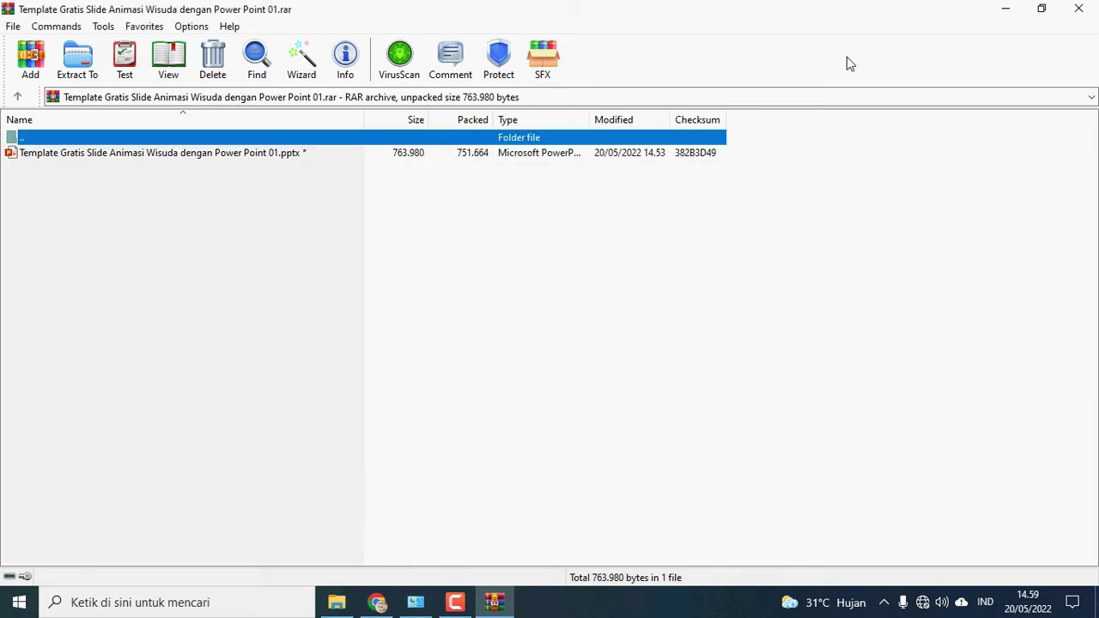
{"action": "left_click", "coordinate": [1094, 17]}
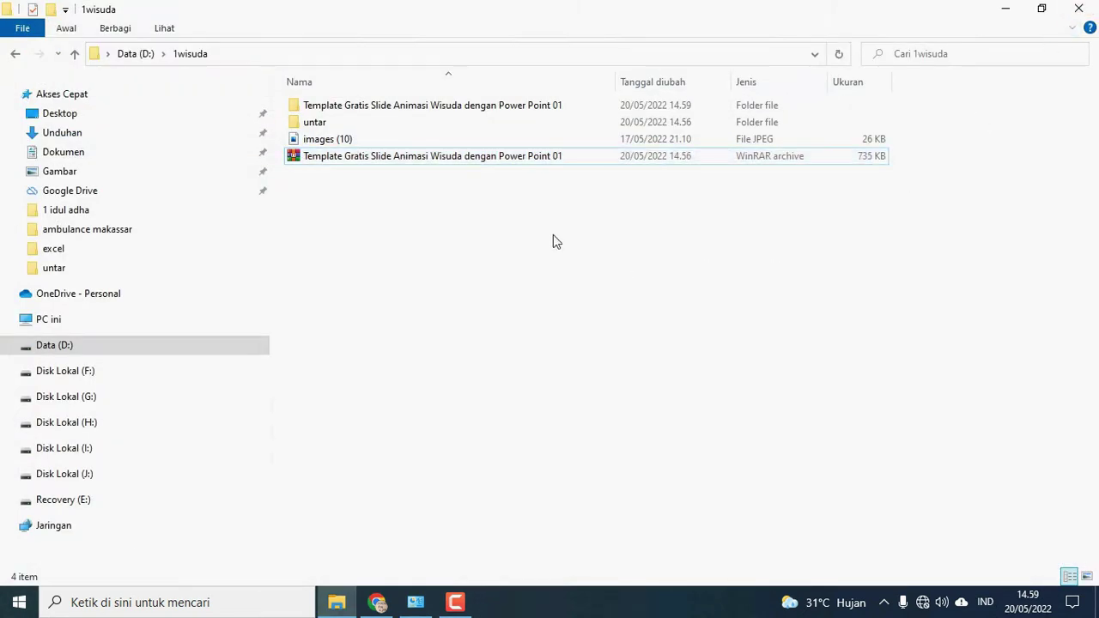
Open the extracted 'Template Gratis Slide Animasi Wisuda dengan Power Point 01' folder and select its .pptx file.
{"action": "double_click", "coordinate": [437, 107]}
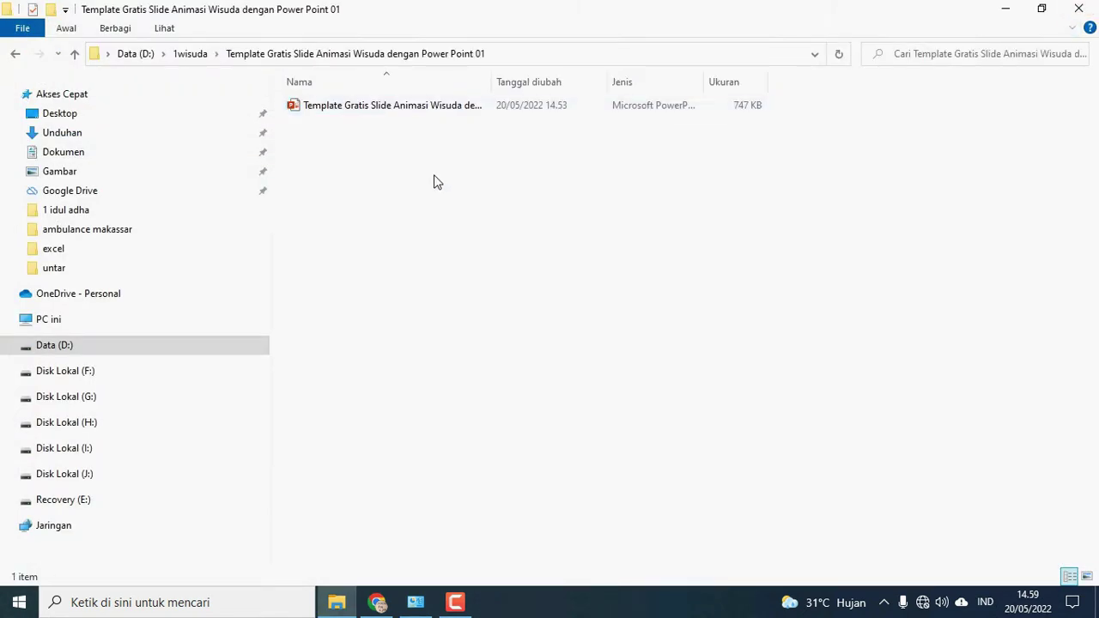
{"action": "left_click", "coordinate": [404, 109]}
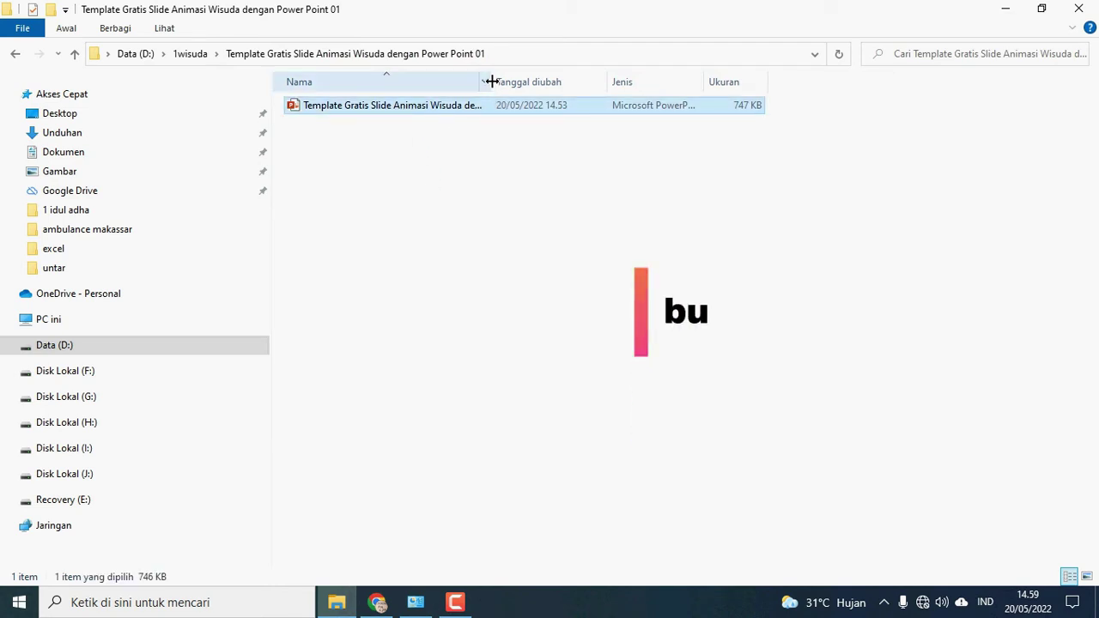
{"action": "left_click_drag", "start_coordinate": [491, 81], "coordinate": [579, 77]}
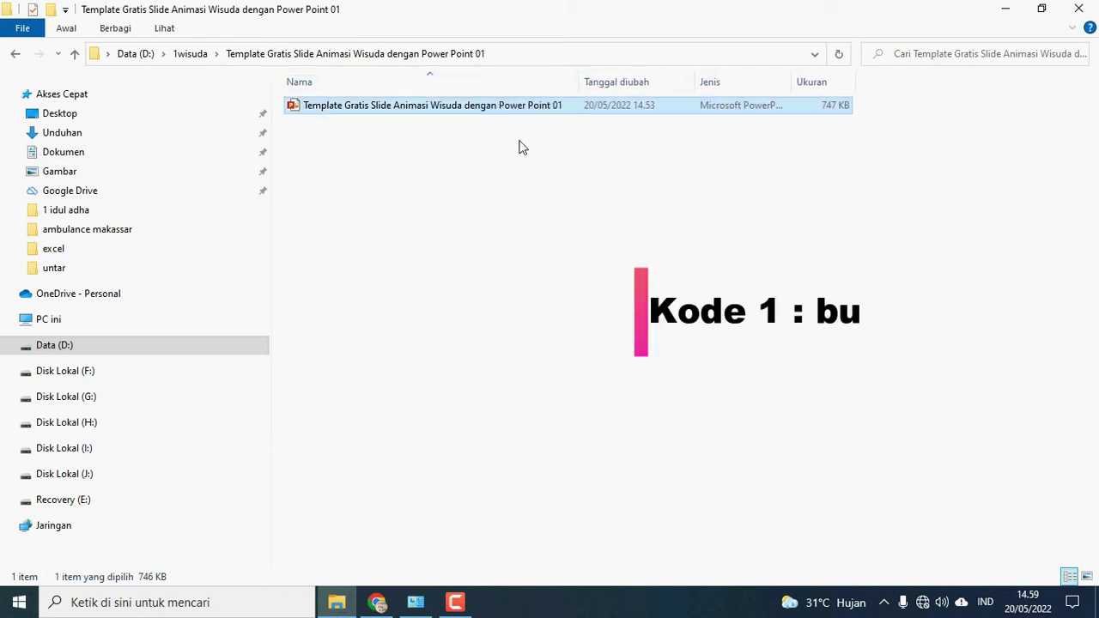
{"action": "left_click", "coordinate": [518, 147]}
{"action": "left_click", "coordinate": [474, 113]}
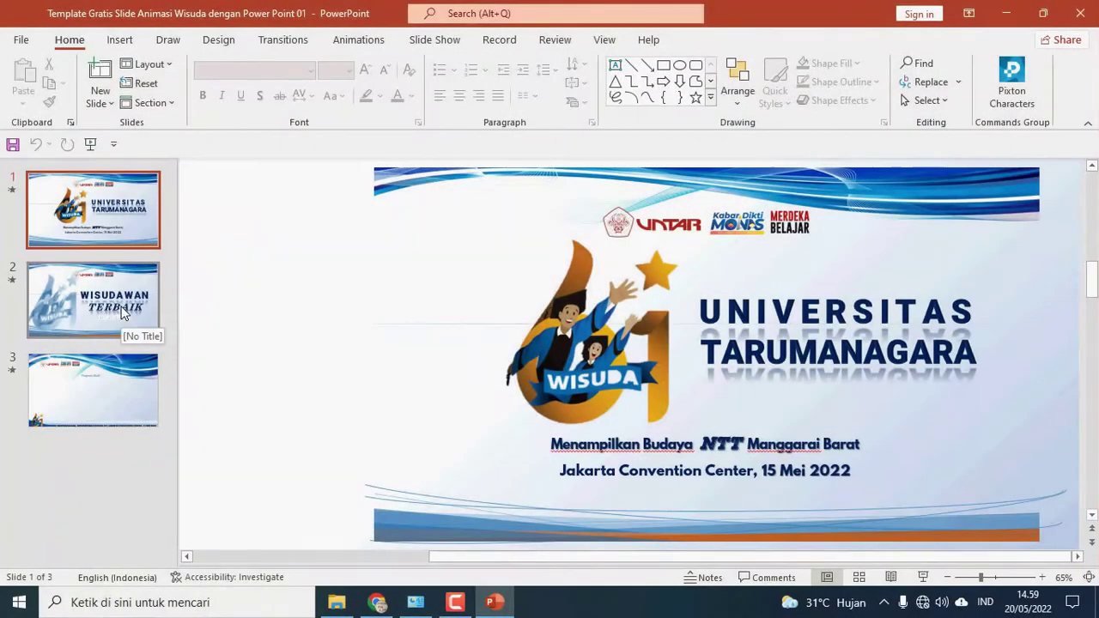
{"action": "left_click", "coordinate": [122, 312]}
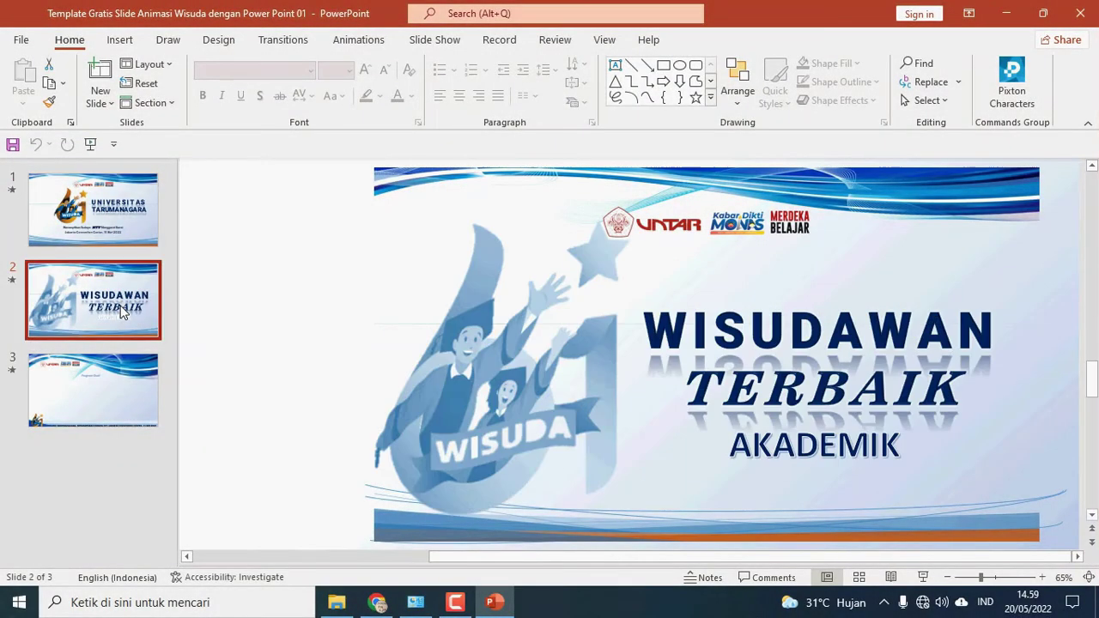
{"action": "left_click", "coordinate": [116, 384]}
{"action": "left_click", "coordinate": [127, 212]}
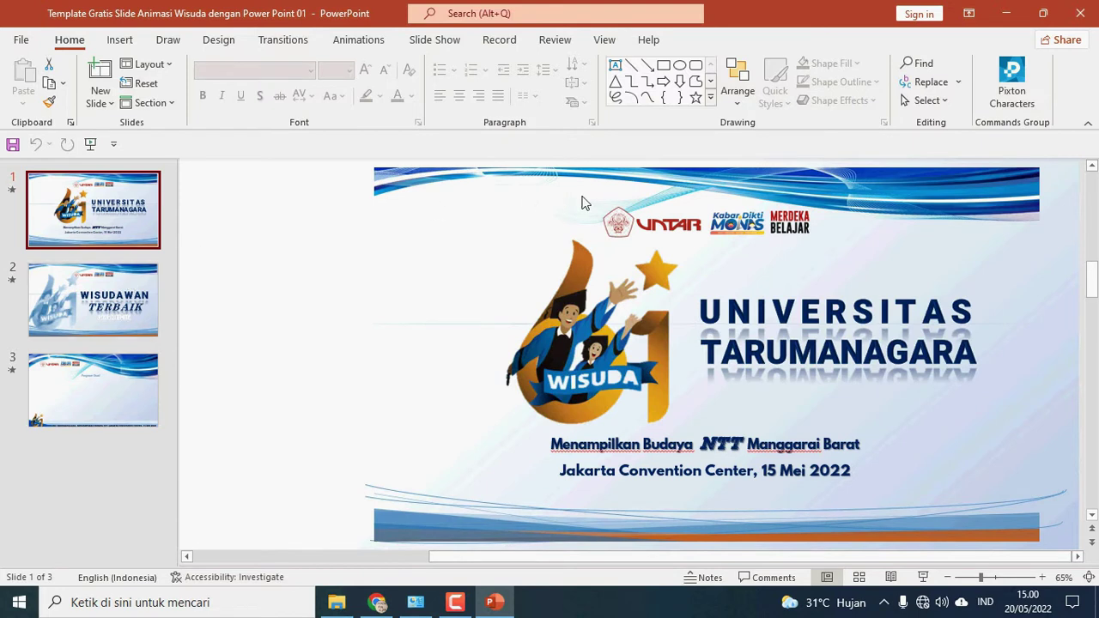
{"action": "left_click", "coordinate": [660, 228]}
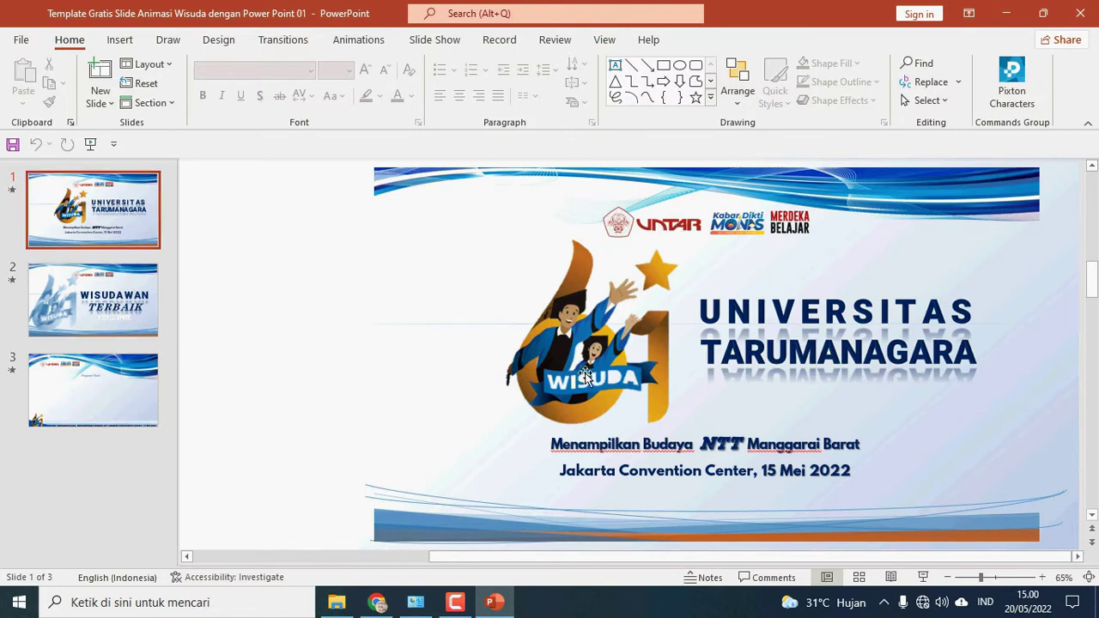
{"action": "left_click", "coordinate": [825, 311]}
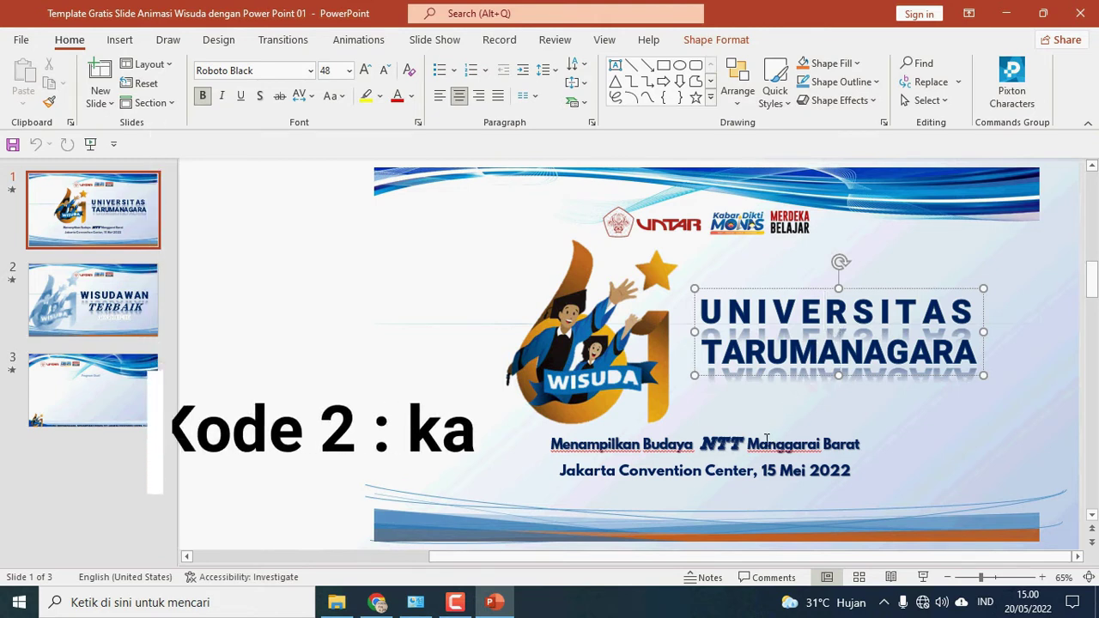
{"action": "left_click", "coordinate": [721, 446]}
{"action": "left_click", "coordinate": [597, 370]}
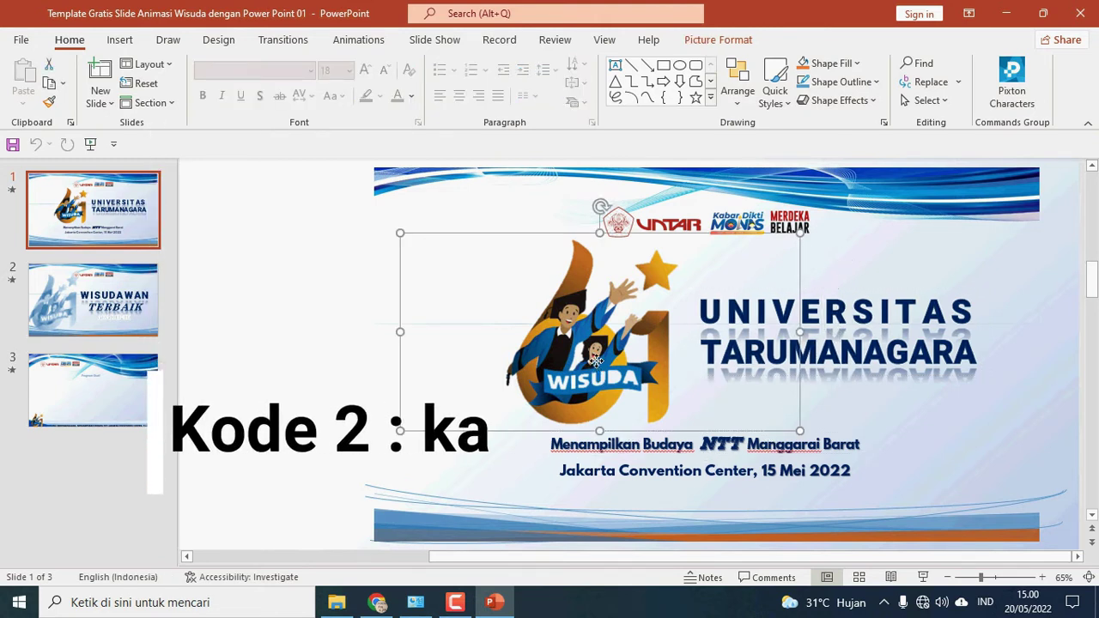
{"action": "right_click", "coordinate": [597, 360]}
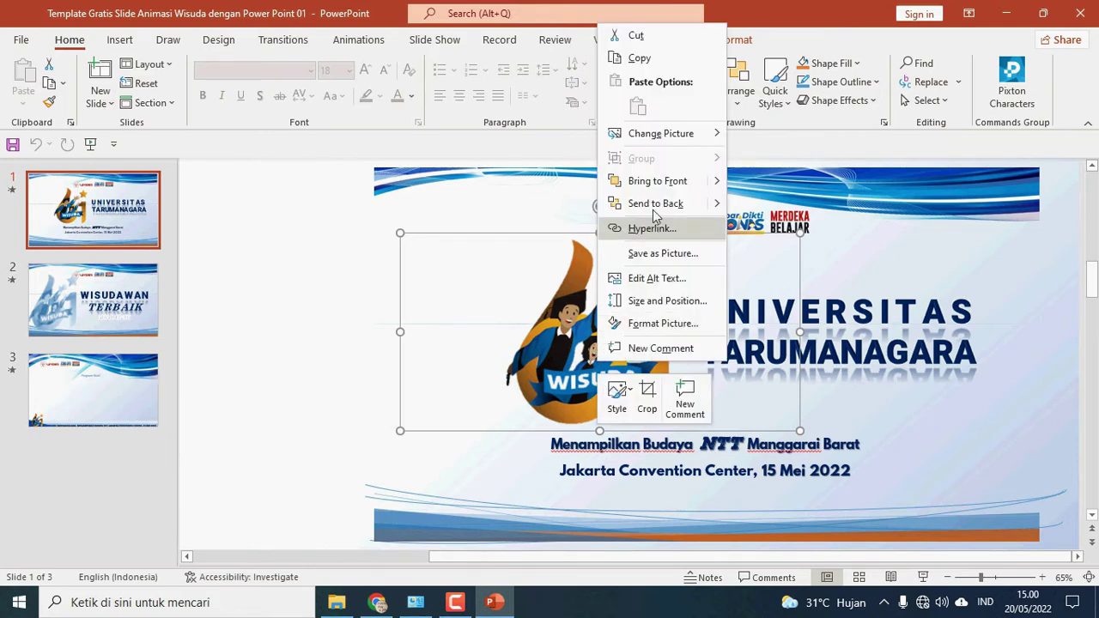
{"action": "mouse_move", "coordinate": [668, 136]}
{"action": "left_click", "coordinate": [772, 148]}
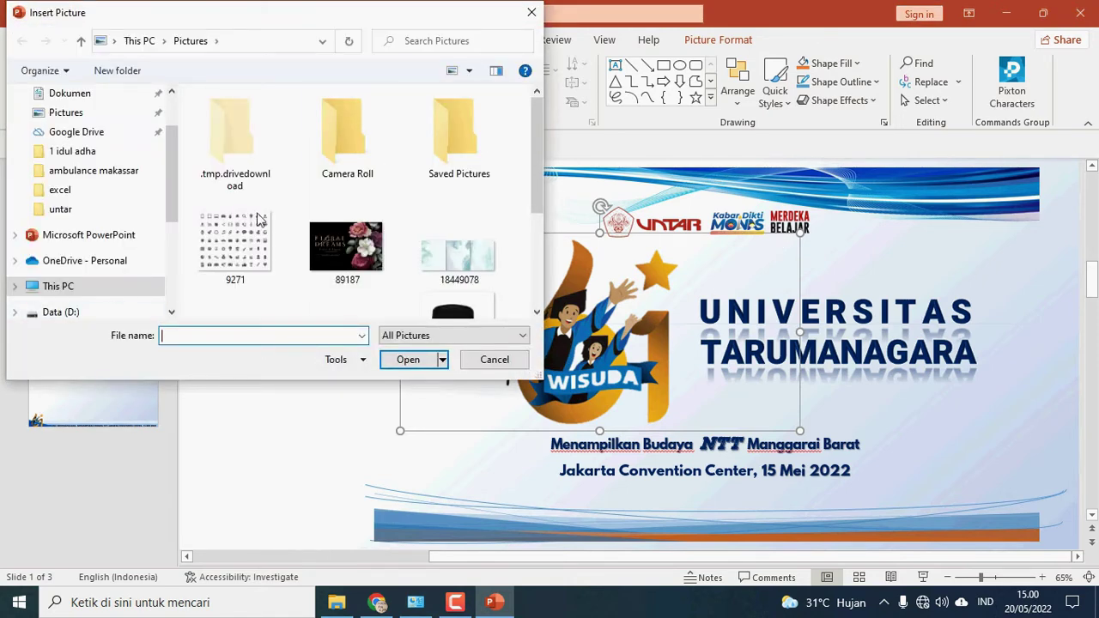
{"action": "left_click", "coordinate": [494, 359]}
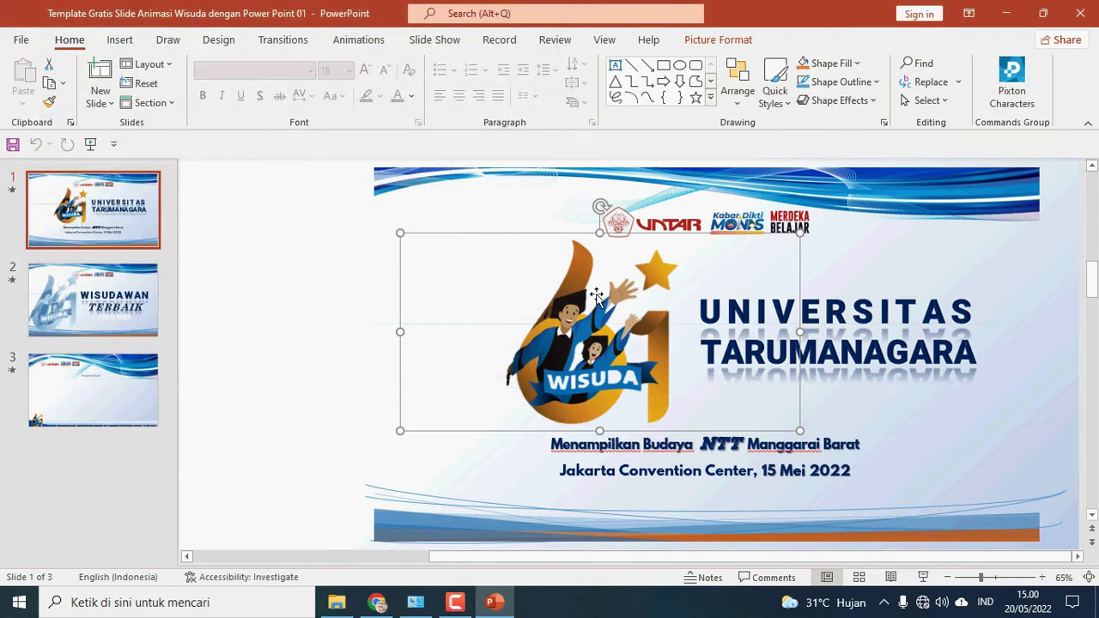
{"action": "left_click", "coordinate": [720, 220]}
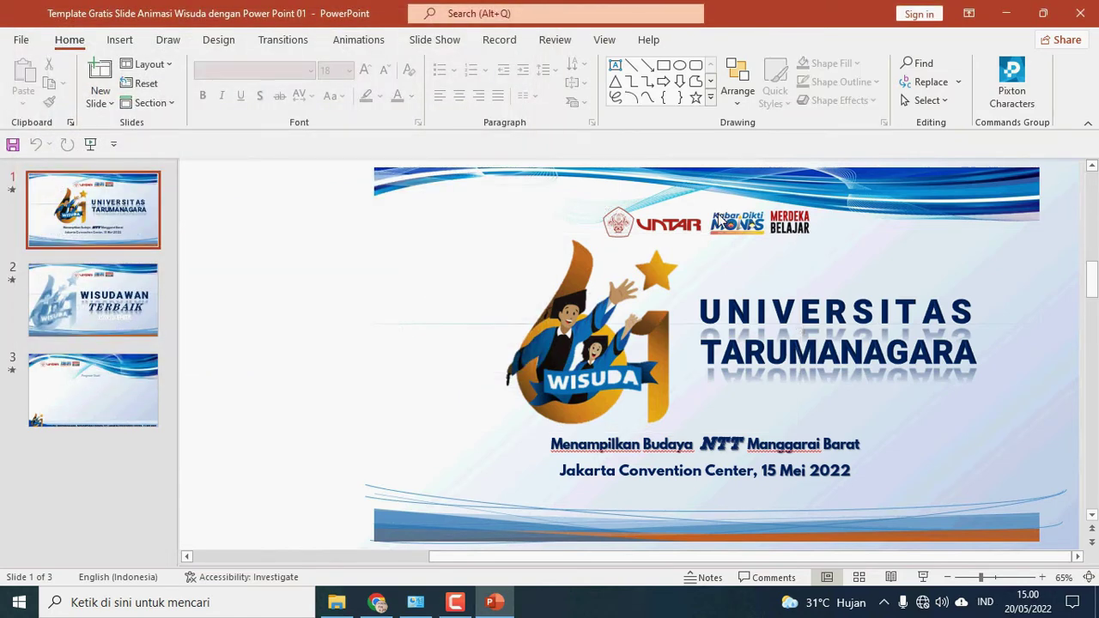
Switch to Slide Master and check the header logo group and UNTAR logo's picture options.
{"action": "left_click", "coordinate": [612, 43]}
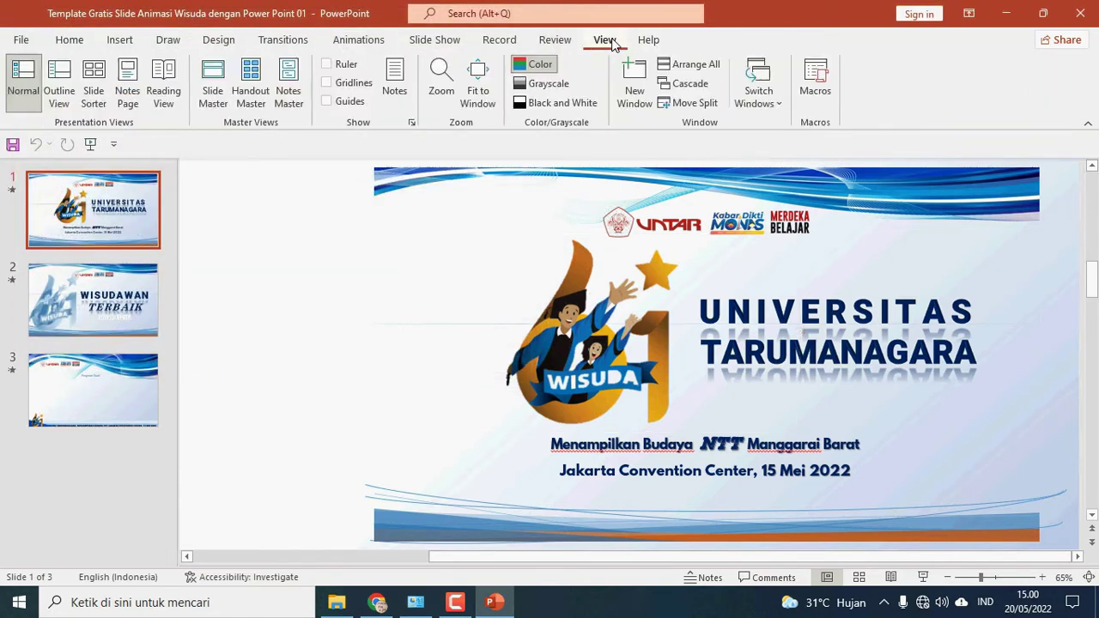
{"action": "left_click", "coordinate": [207, 97]}
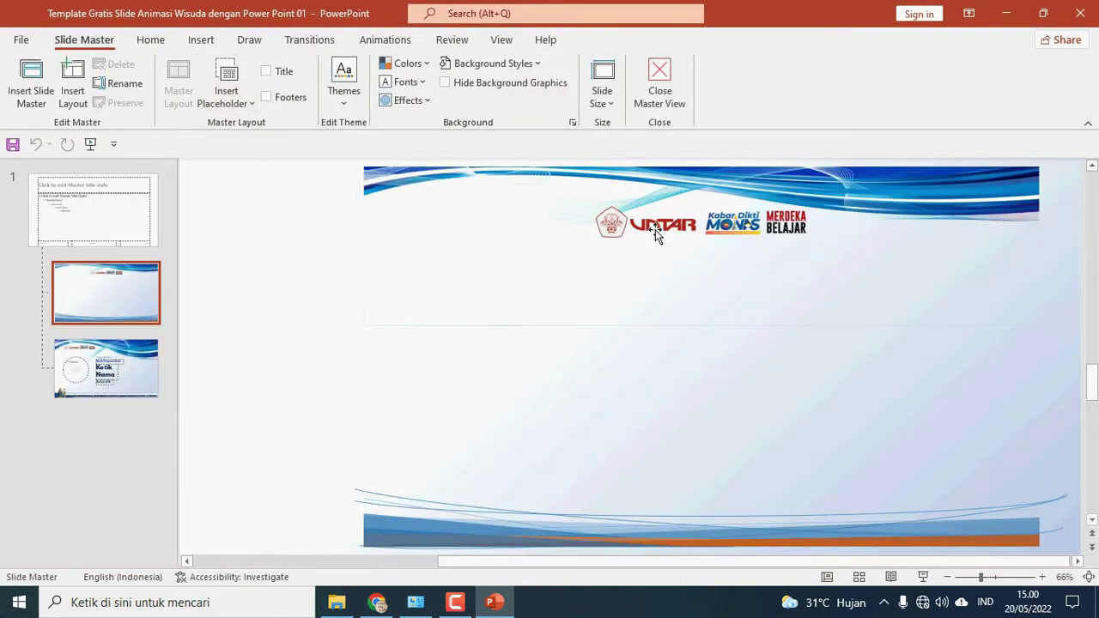
{"action": "left_click", "coordinate": [648, 232]}
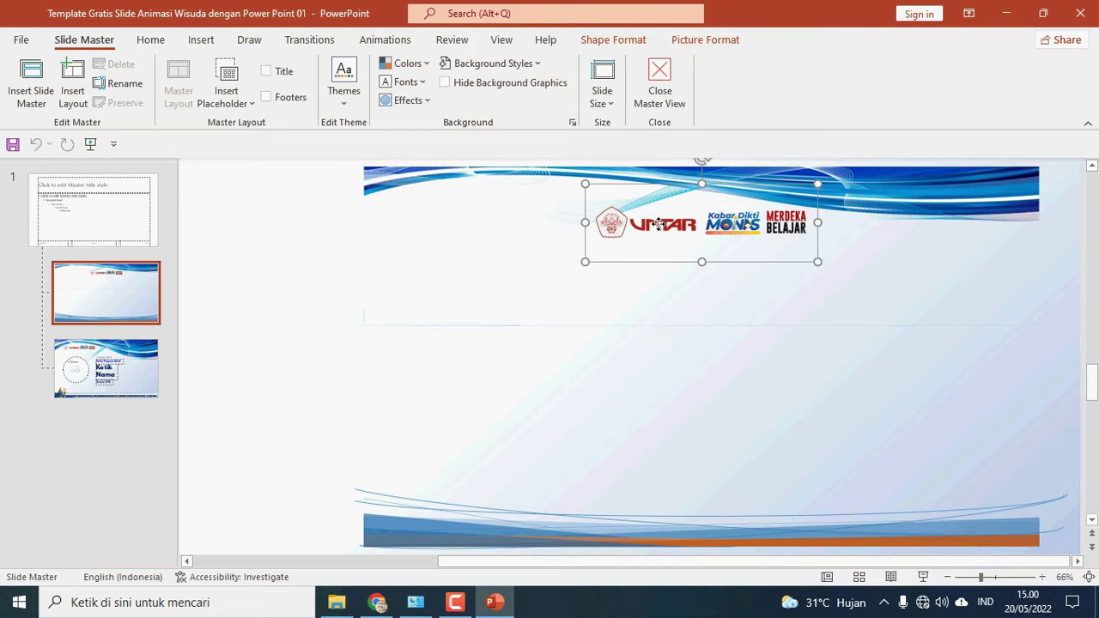
{"action": "right_click", "coordinate": [642, 225]}
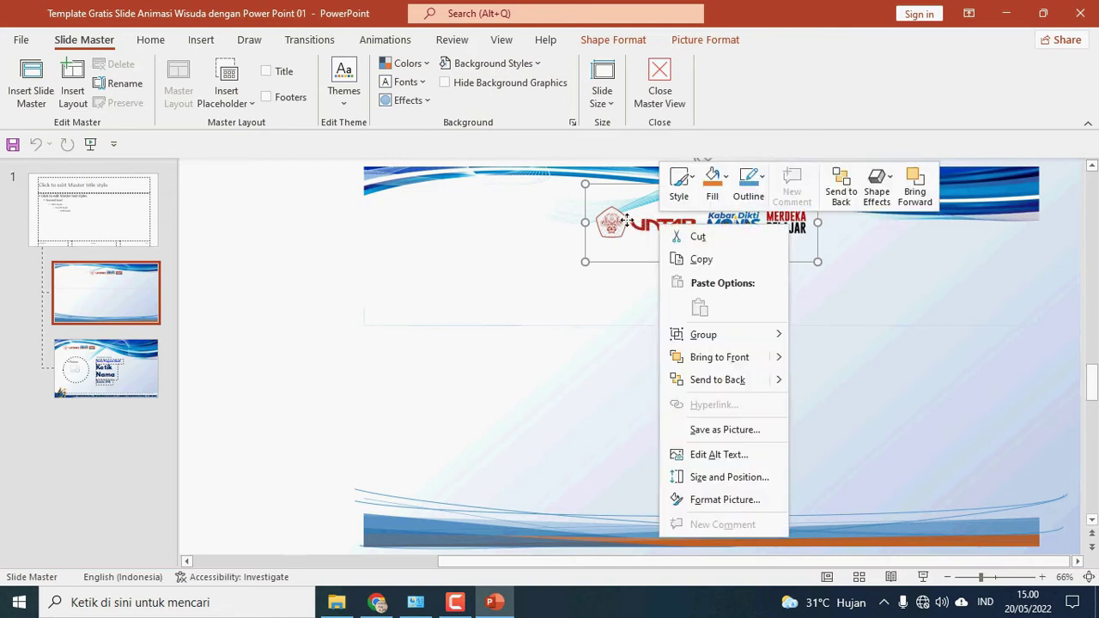
{"action": "left_click", "coordinate": [616, 227]}
{"action": "left_click", "coordinate": [614, 225]}
{"action": "right_click", "coordinate": [623, 226]}
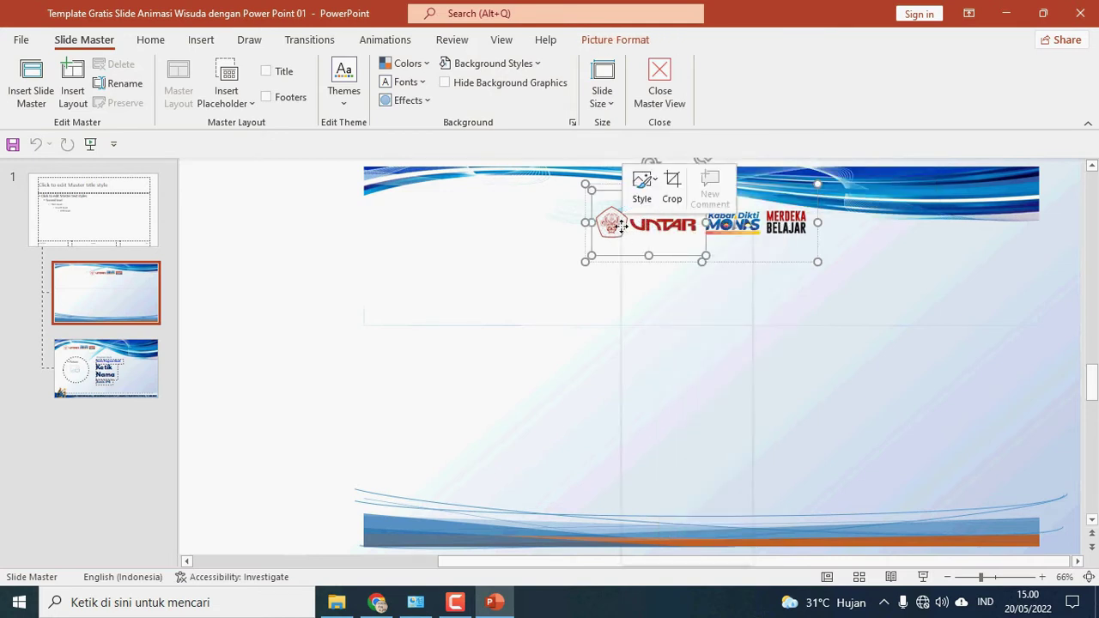
{"action": "mouse_move", "coordinate": [712, 338]}
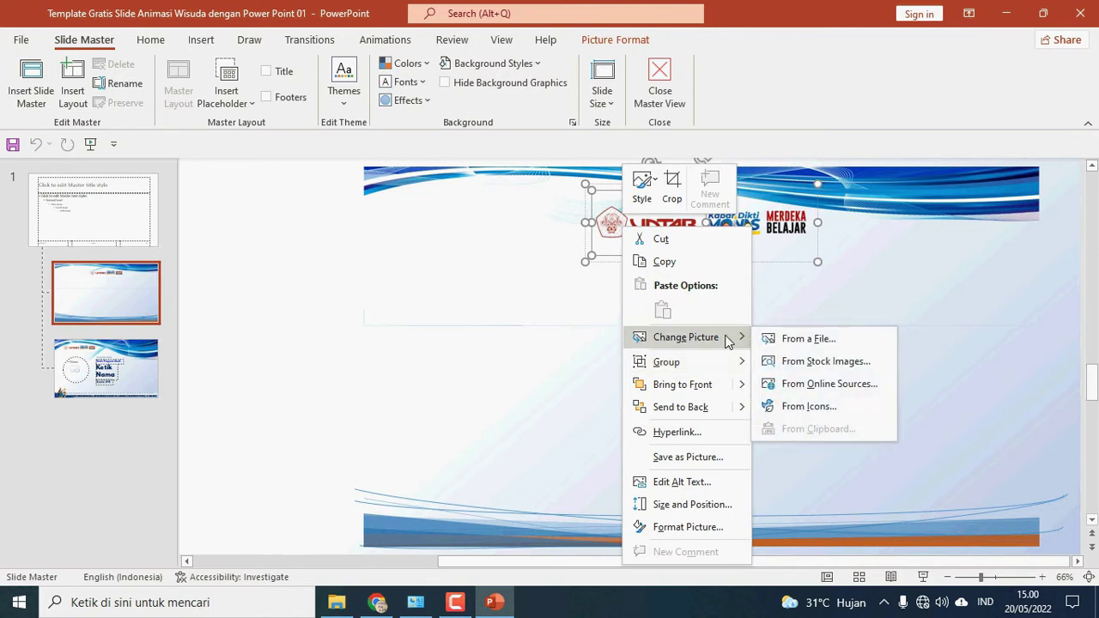
{"action": "left_click", "coordinate": [826, 318]}
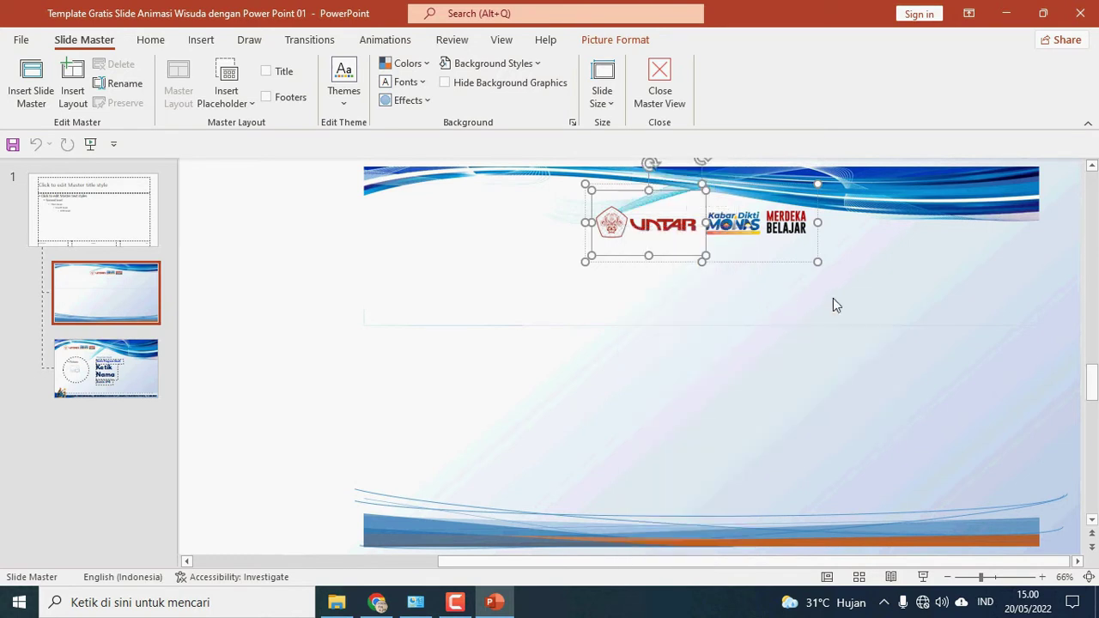
Check the Change Picture options of the MONAS and MERDEKA BELAJAR logos on the master.
{"action": "left_click", "coordinate": [734, 225]}
{"action": "right_click", "coordinate": [734, 225]}
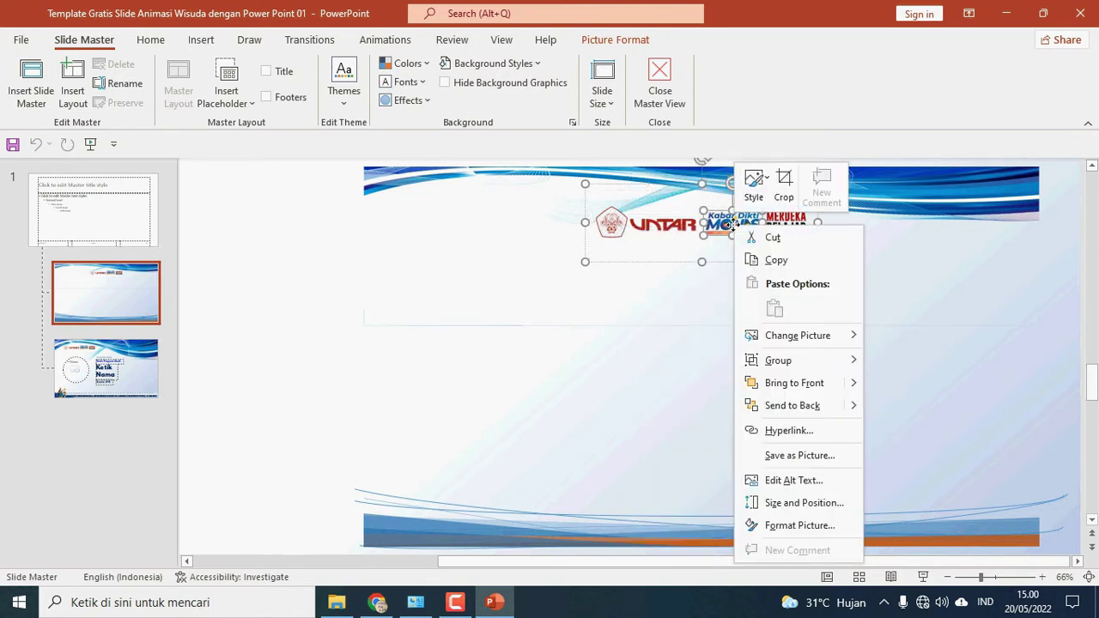
{"action": "mouse_move", "coordinate": [823, 342]}
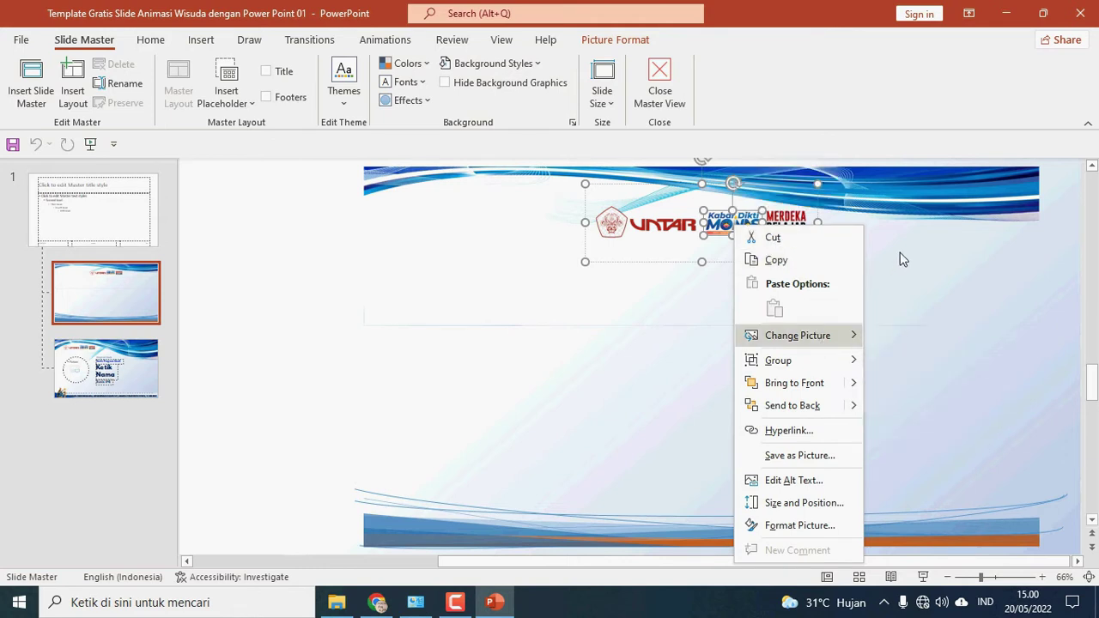
{"action": "left_click", "coordinate": [790, 237]}
{"action": "left_click", "coordinate": [788, 232]}
{"action": "right_click", "coordinate": [788, 232]}
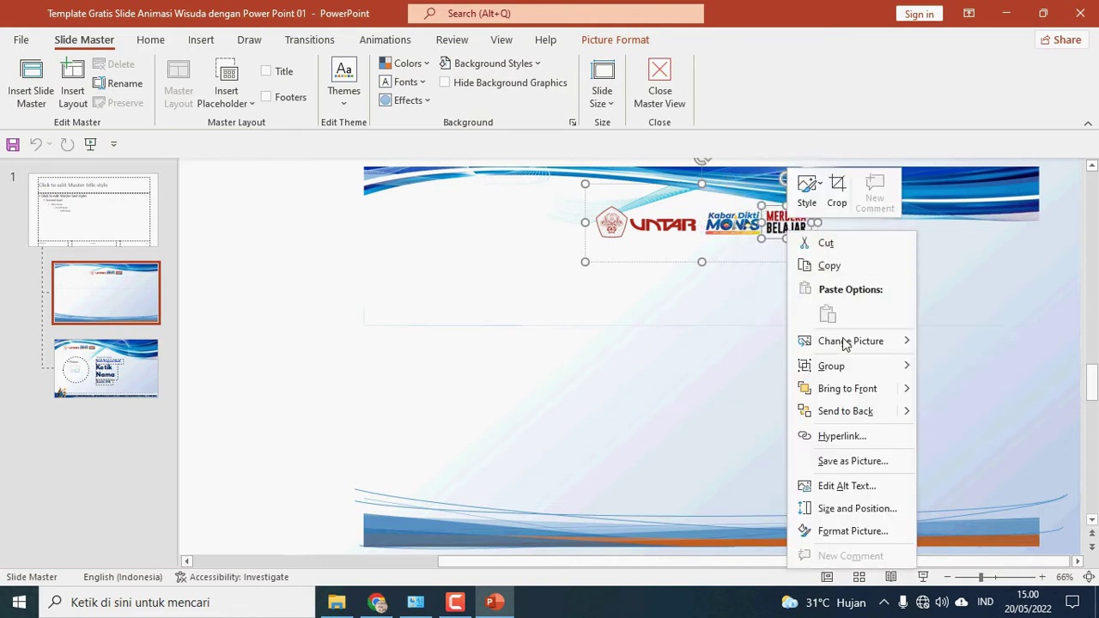
{"action": "left_click", "coordinate": [665, 345]}
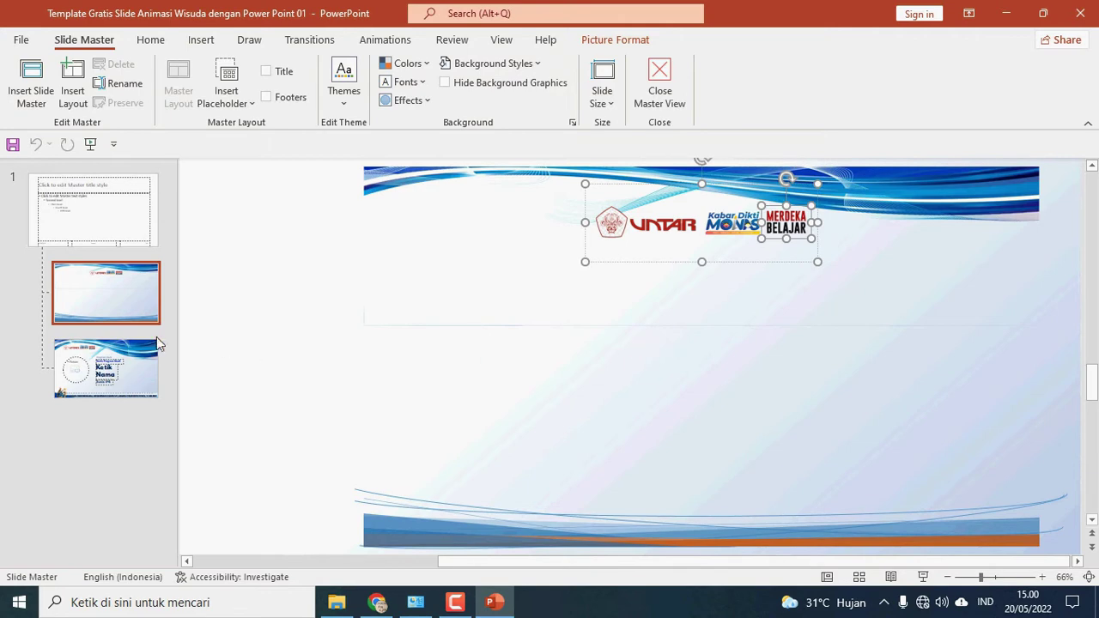
Show the graduate layout with the photo circle and inspect its logo group and UNTAR logo.
{"action": "left_click", "coordinate": [135, 365]}
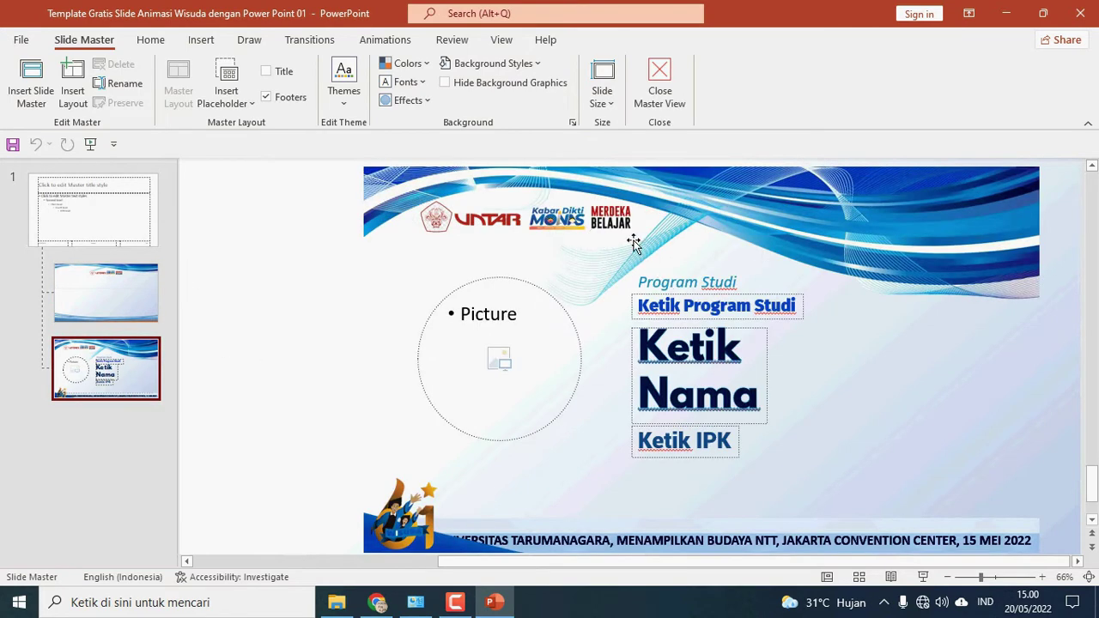
{"action": "left_click", "coordinate": [487, 219]}
{"action": "right_click", "coordinate": [487, 220]}
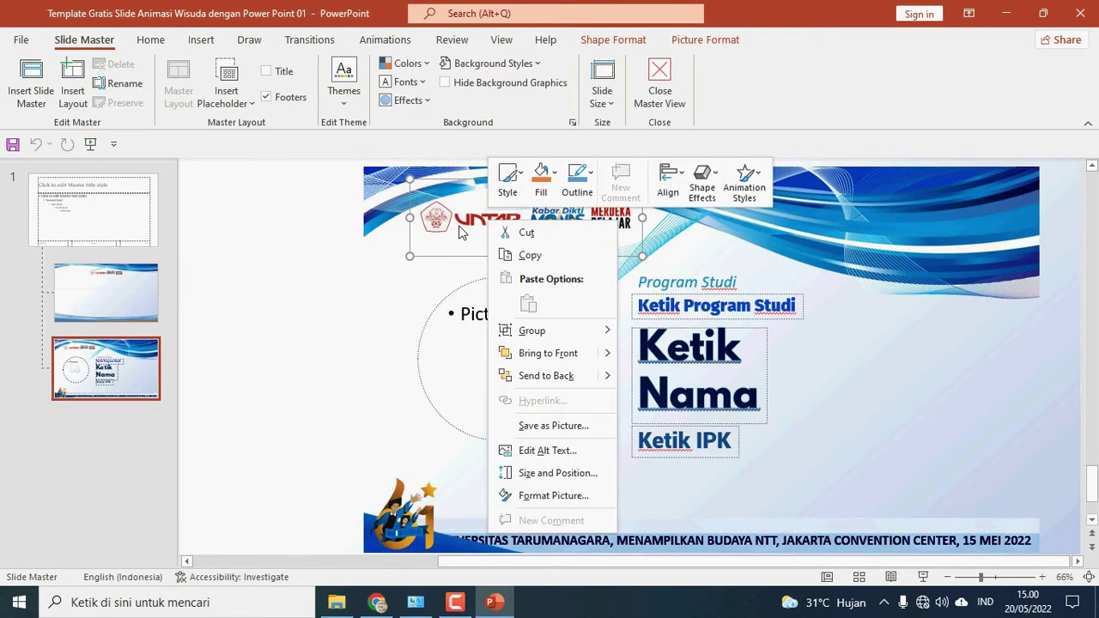
{"action": "left_click", "coordinate": [463, 225]}
{"action": "left_click", "coordinate": [459, 218]}
{"action": "right_click", "coordinate": [459, 219]}
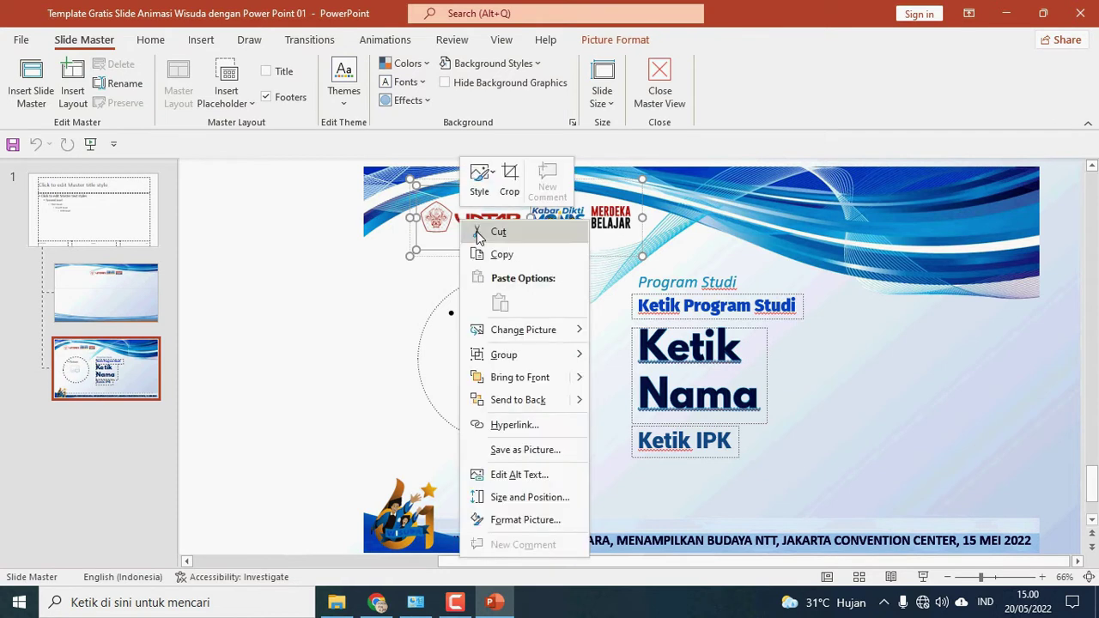
{"action": "mouse_move", "coordinate": [523, 324]}
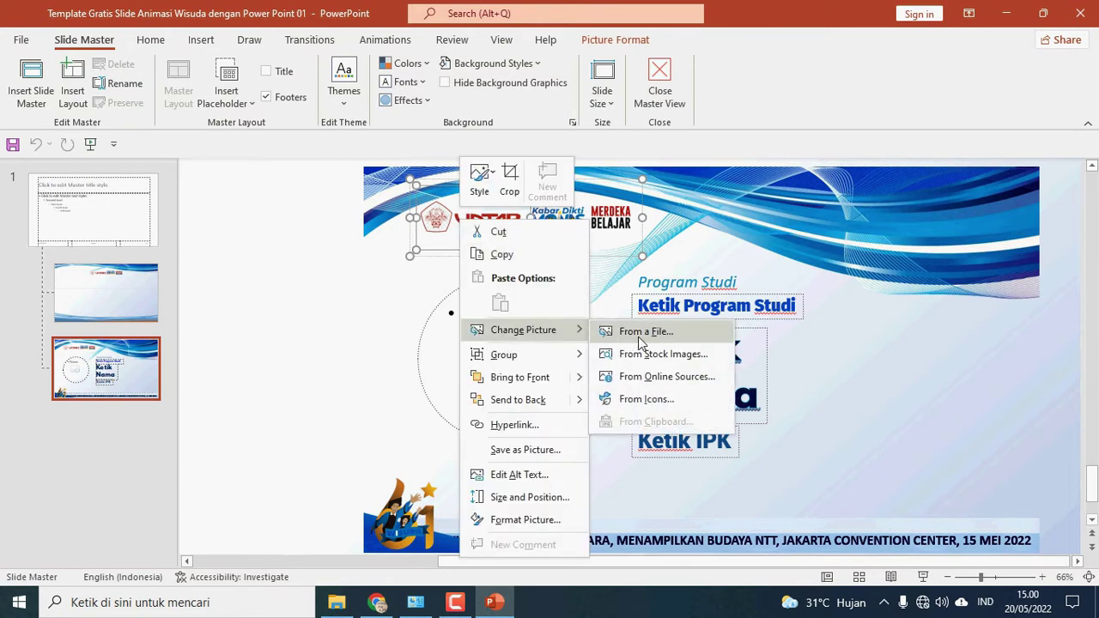
{"action": "left_click", "coordinate": [601, 225]}
Check this layout's MONAS and MERDEKA BELAJAR logos and select the bottom university banner.
{"action": "left_click", "coordinate": [555, 220]}
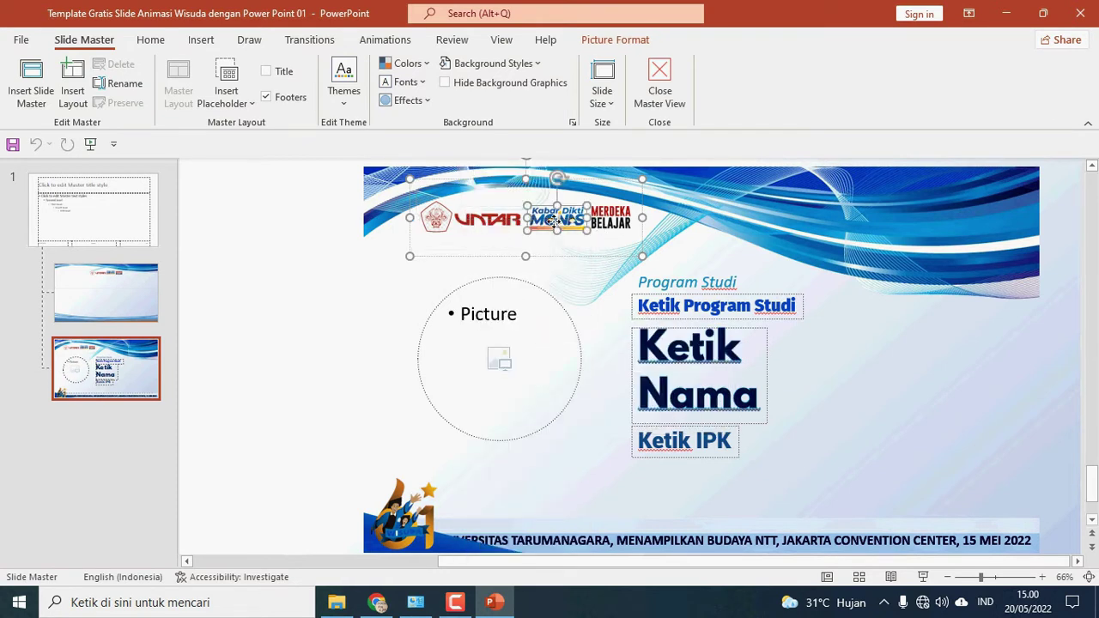
{"action": "right_click", "coordinate": [555, 219]}
{"action": "mouse_move", "coordinate": [598, 341]}
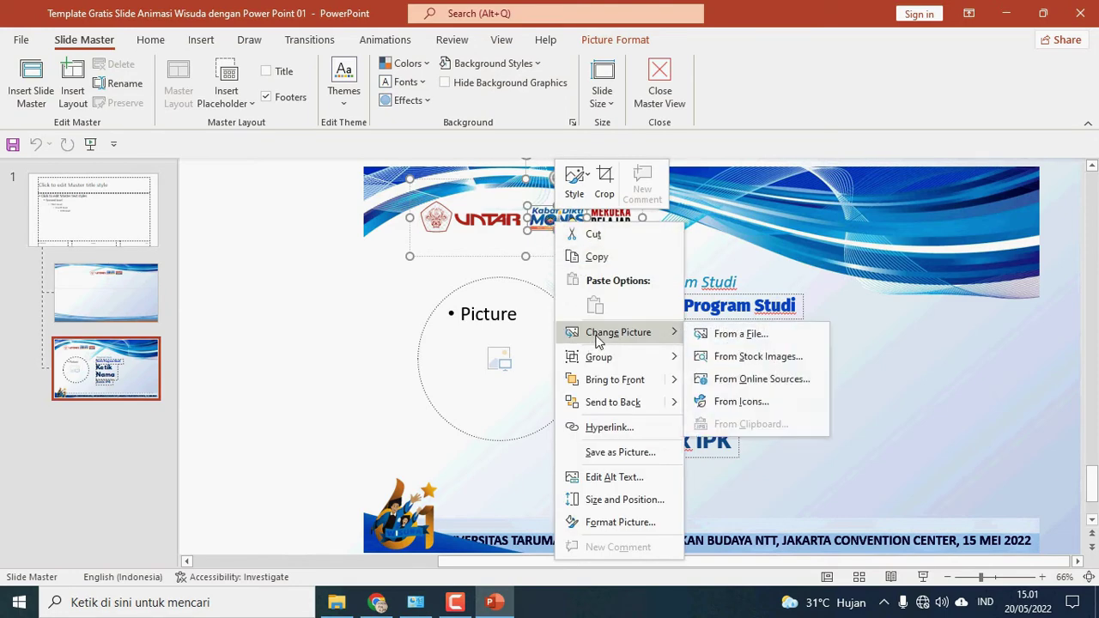
{"action": "left_click", "coordinate": [601, 221]}
{"action": "left_click", "coordinate": [606, 215]}
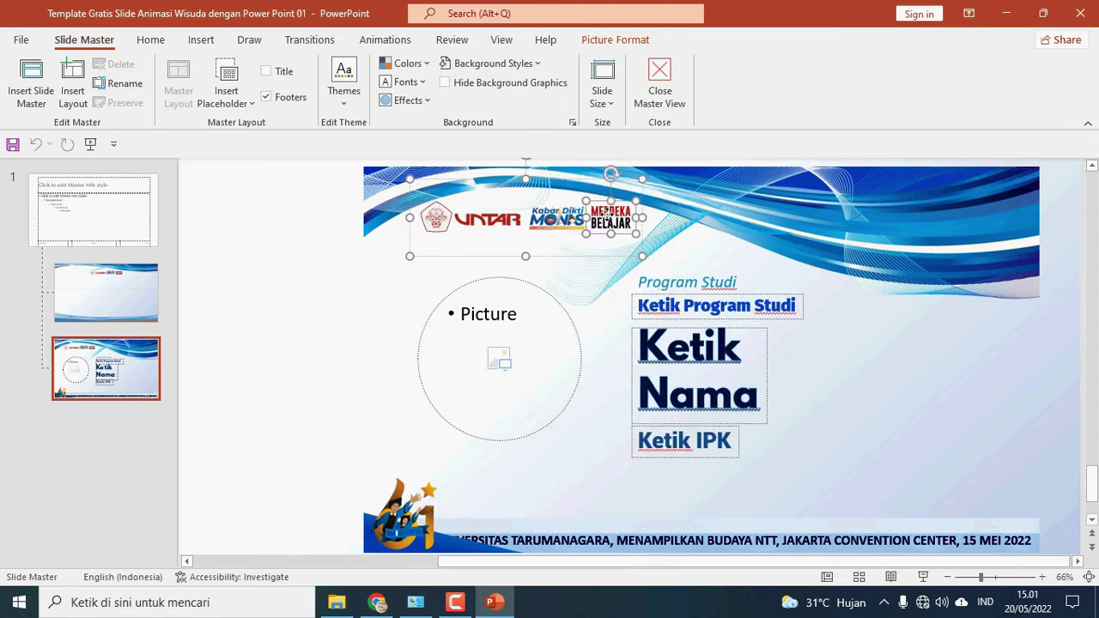
{"action": "right_click", "coordinate": [605, 215]}
{"action": "mouse_move", "coordinate": [687, 326]}
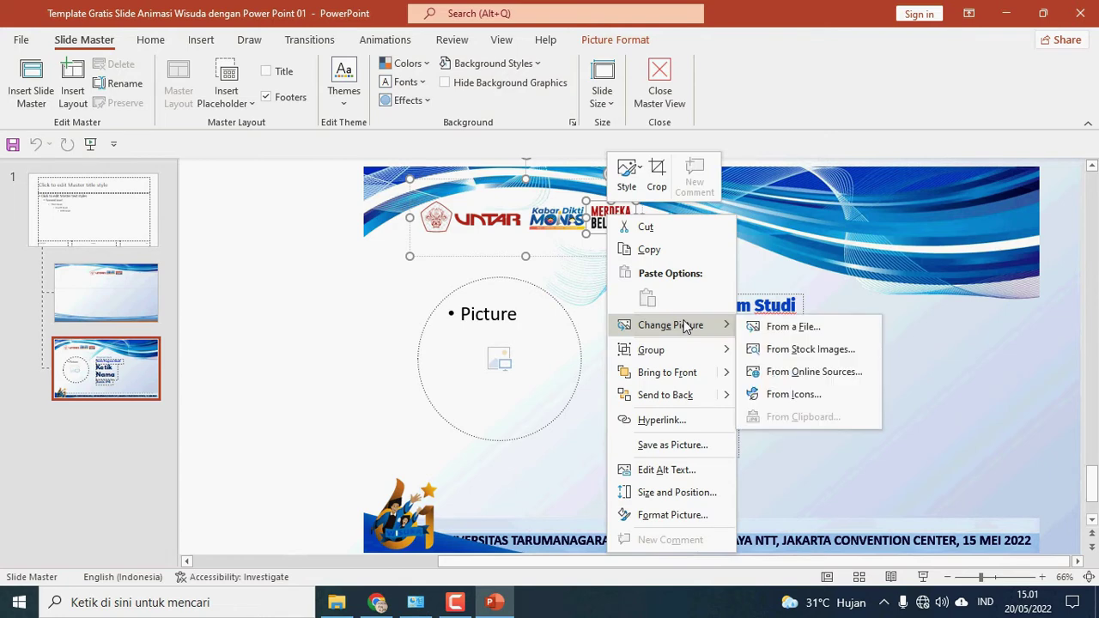
{"action": "left_click", "coordinate": [974, 323]}
{"action": "left_click", "coordinate": [756, 525]}
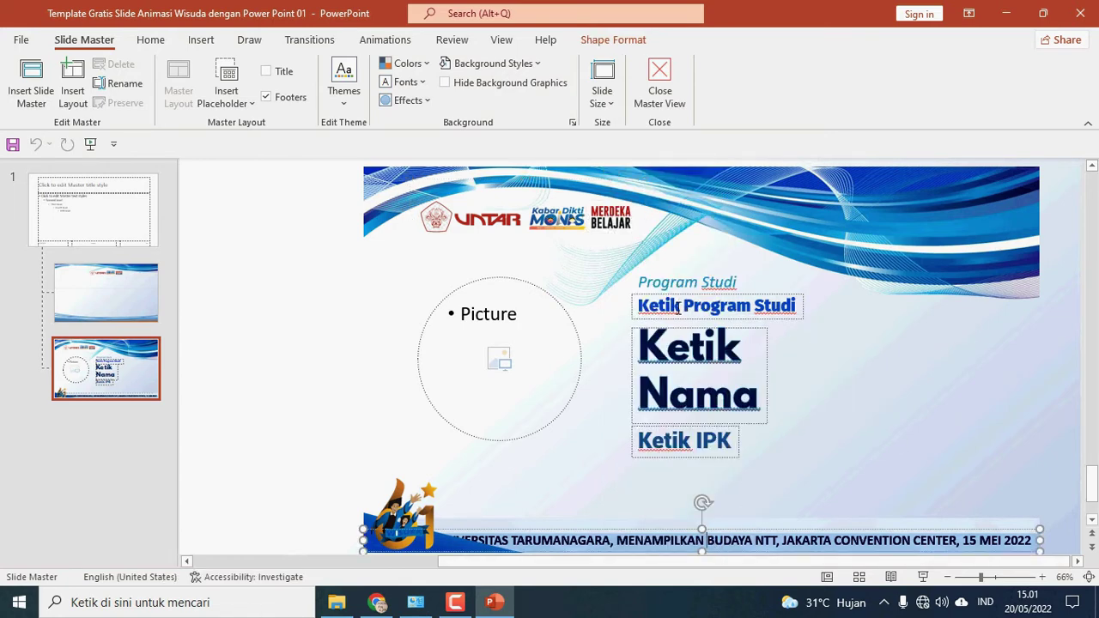
{"action": "left_click", "coordinate": [695, 395]}
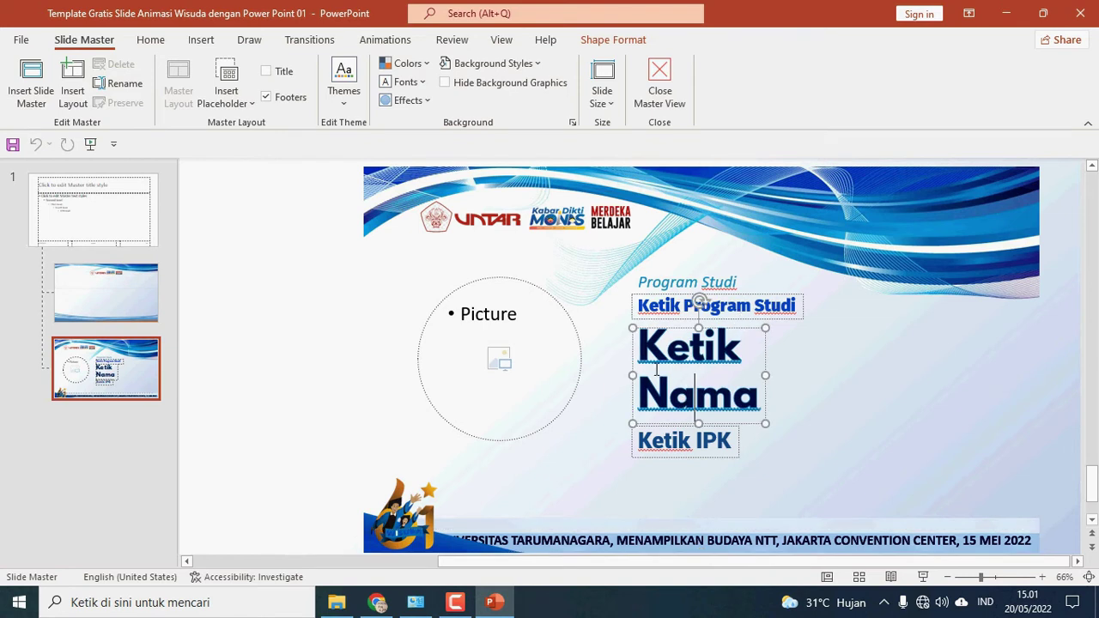
{"action": "left_click", "coordinate": [629, 541]}
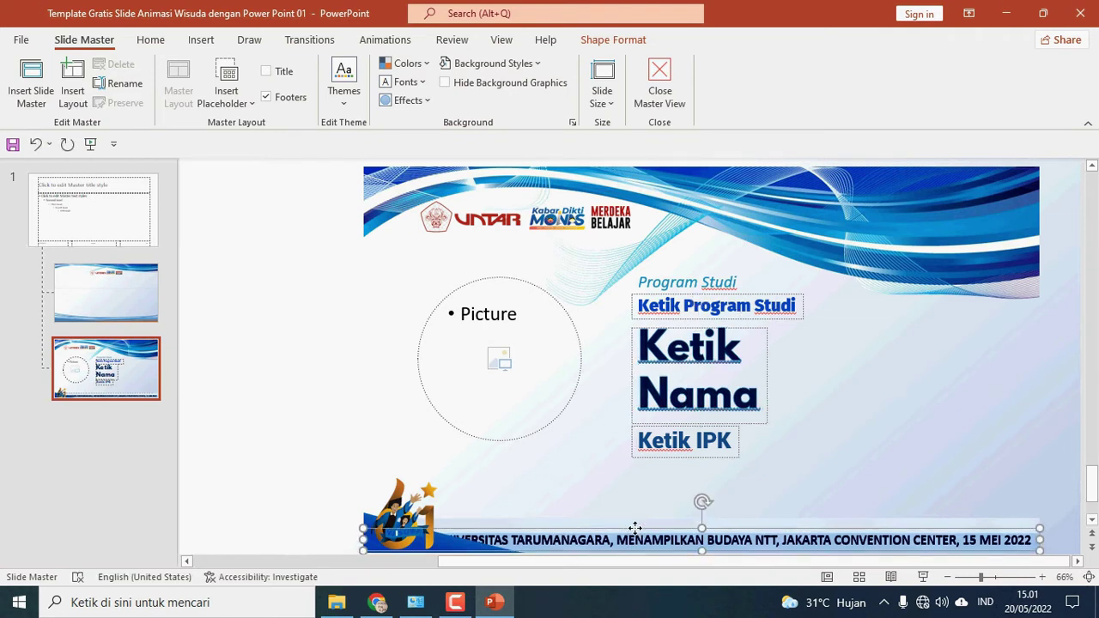
{"action": "key", "text": "ctrl+d"}
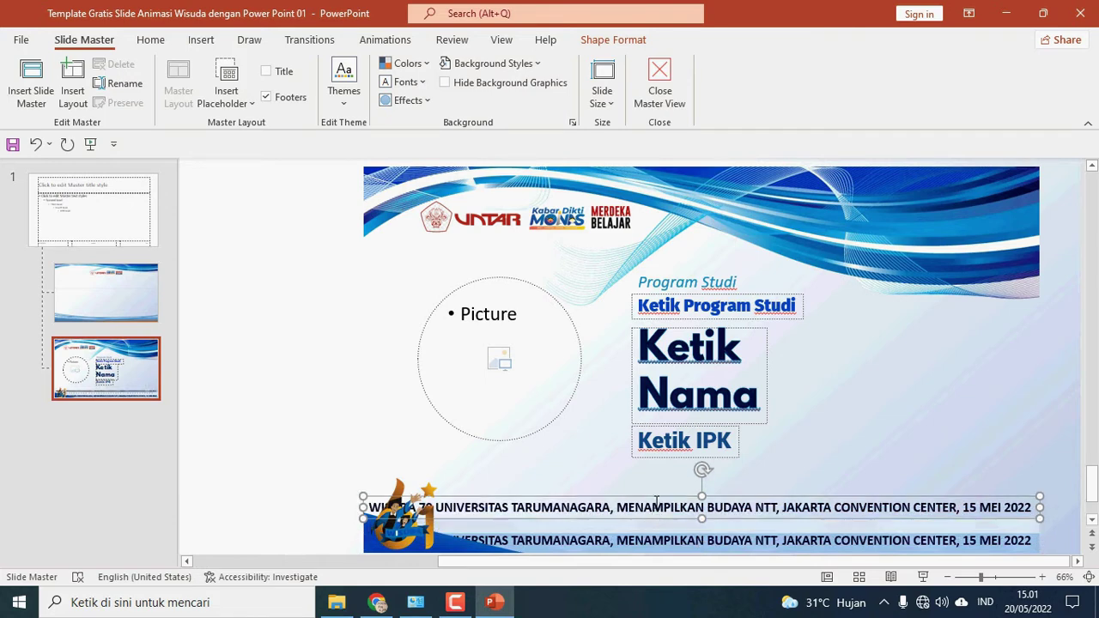
{"action": "left_click_drag", "start_coordinate": [729, 507], "coordinate": [757, 506]}
{"action": "left_click", "coordinate": [747, 541]}
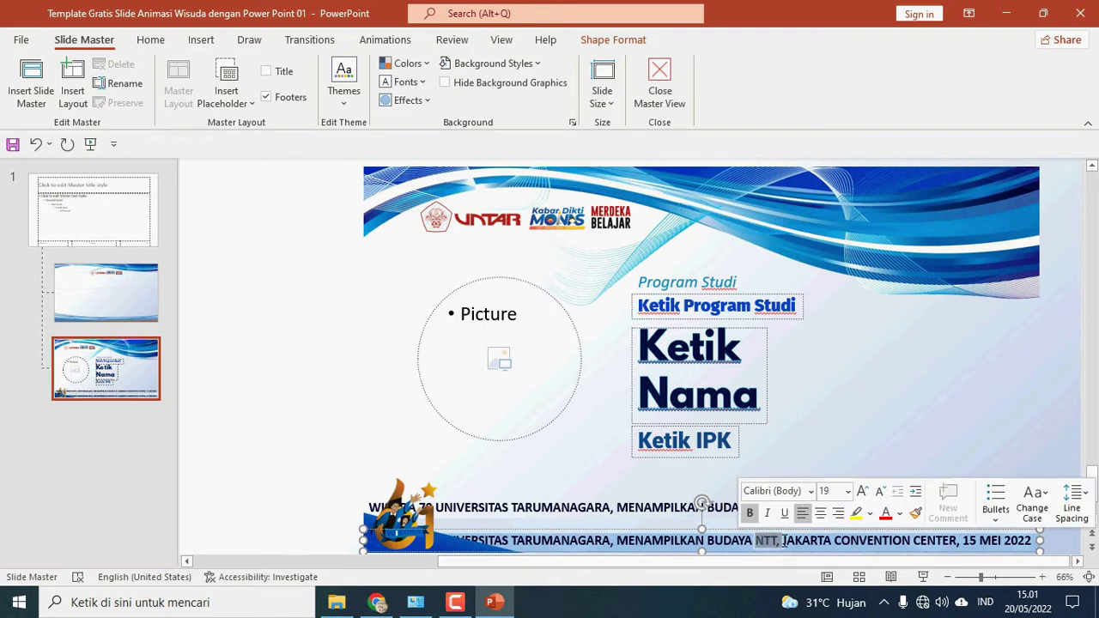
{"action": "left_click", "coordinate": [825, 440]}
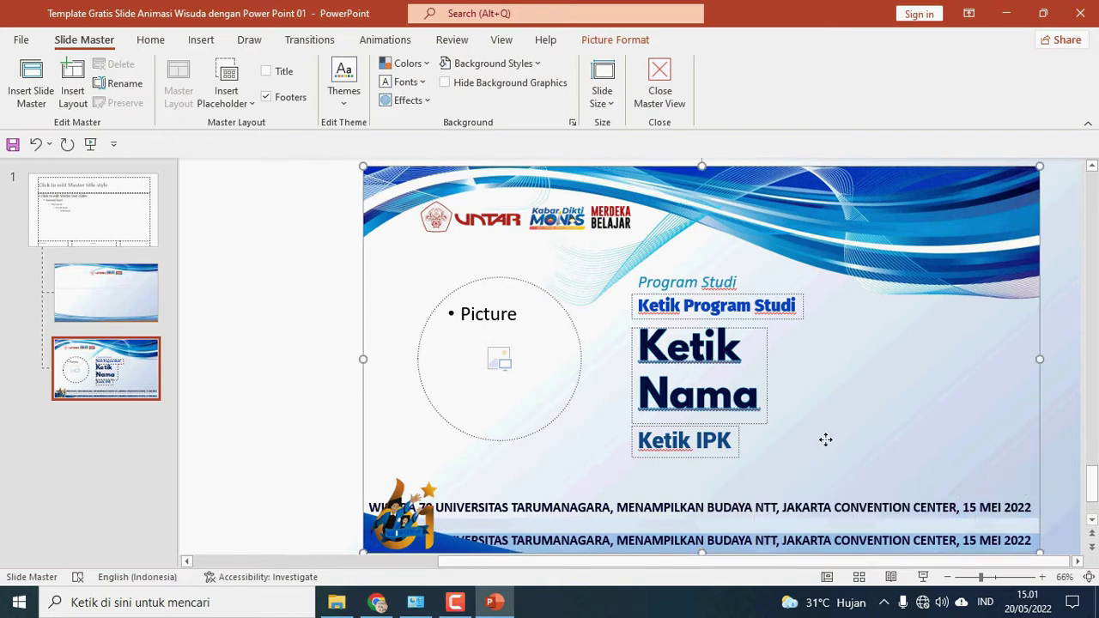
{"action": "key", "text": "ctrl+z"}
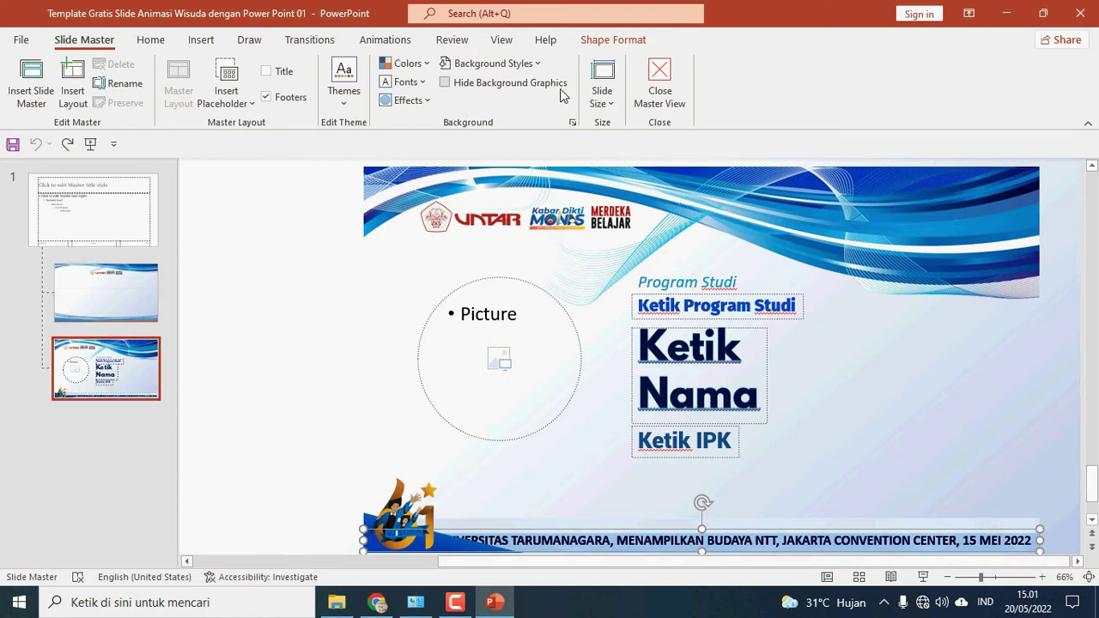
Return to normal view and inspect the title slide's WISUDA logo, university title and event text.
{"action": "left_click", "coordinate": [659, 81]}
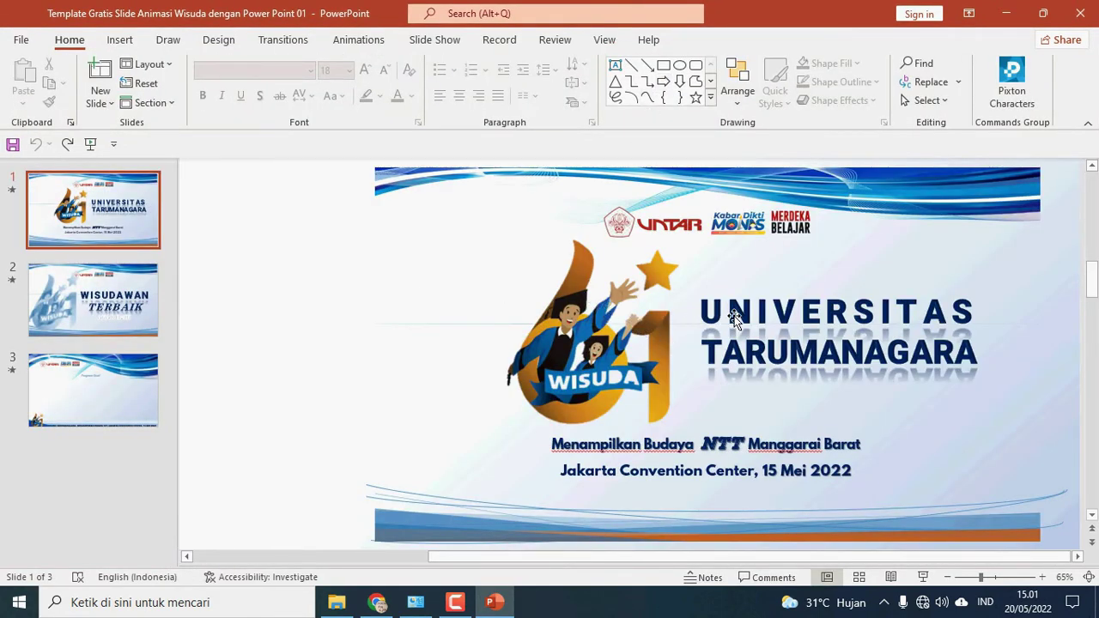
{"action": "left_click", "coordinate": [734, 318]}
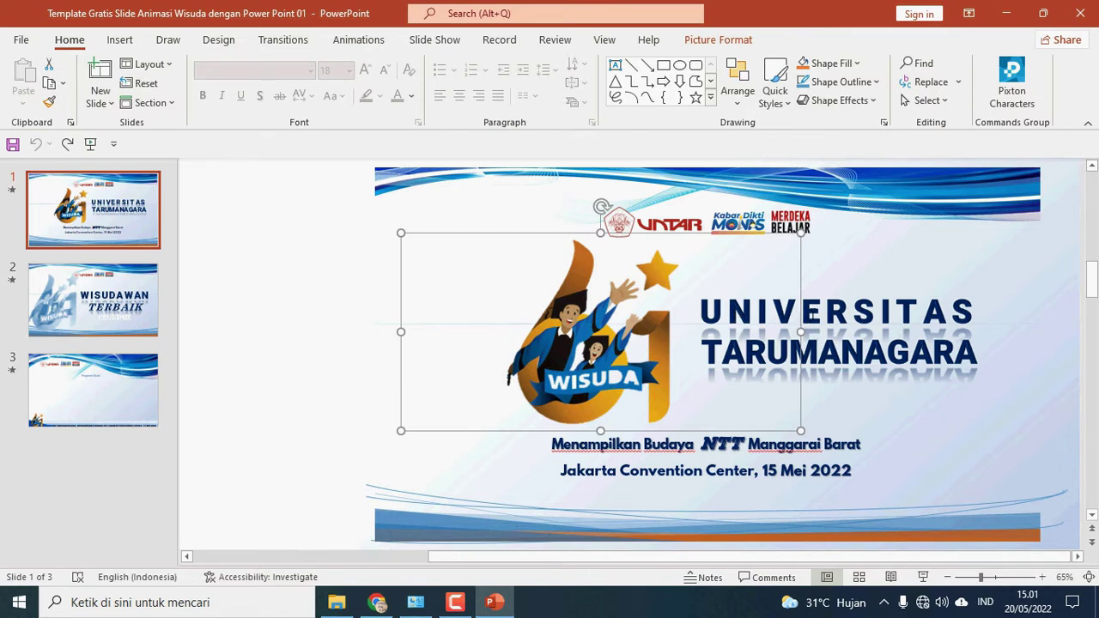
{"action": "left_click", "coordinate": [812, 313]}
{"action": "left_click", "coordinate": [671, 440]}
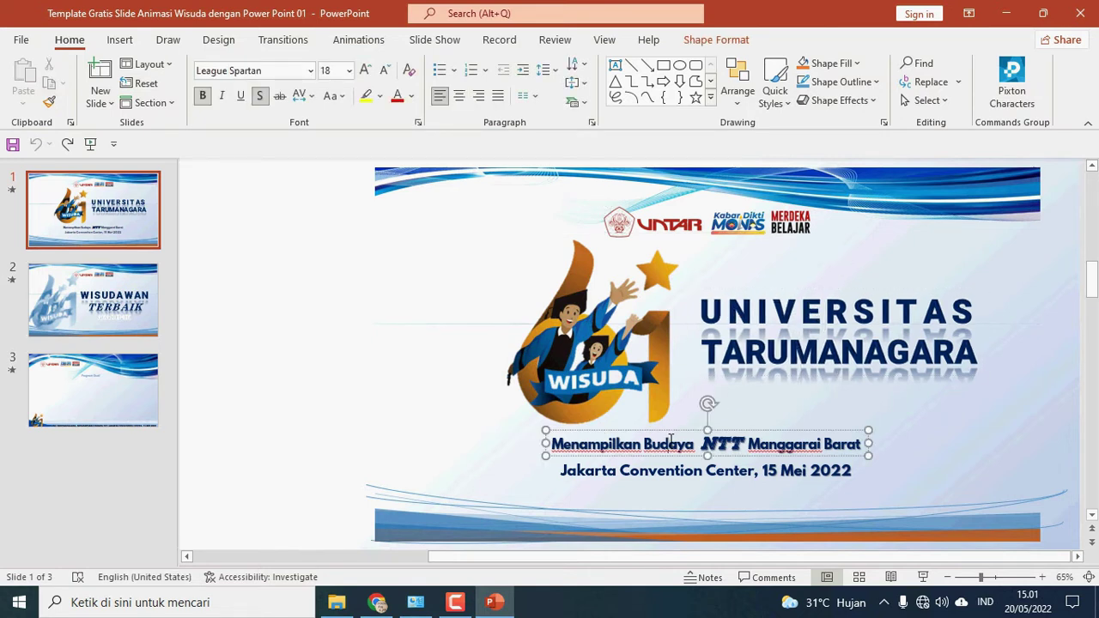
{"action": "left_click", "coordinate": [659, 471]}
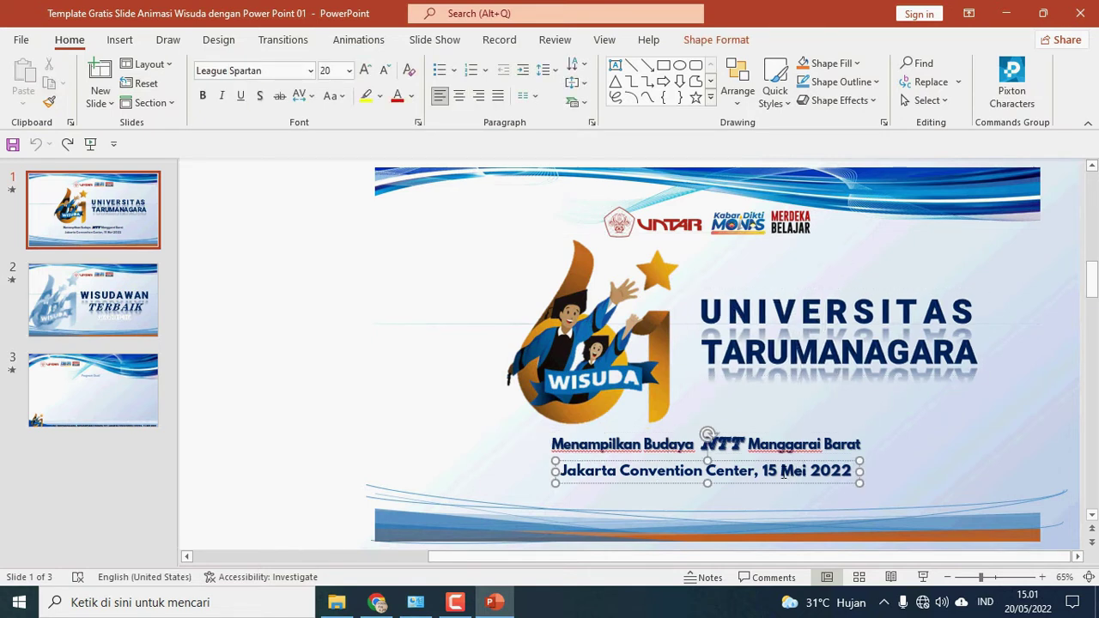
Look over the WISUDAWAN TERBAIK slide's WISUDA graphic and title texts, then open slide 3.
{"action": "left_click", "coordinate": [142, 316]}
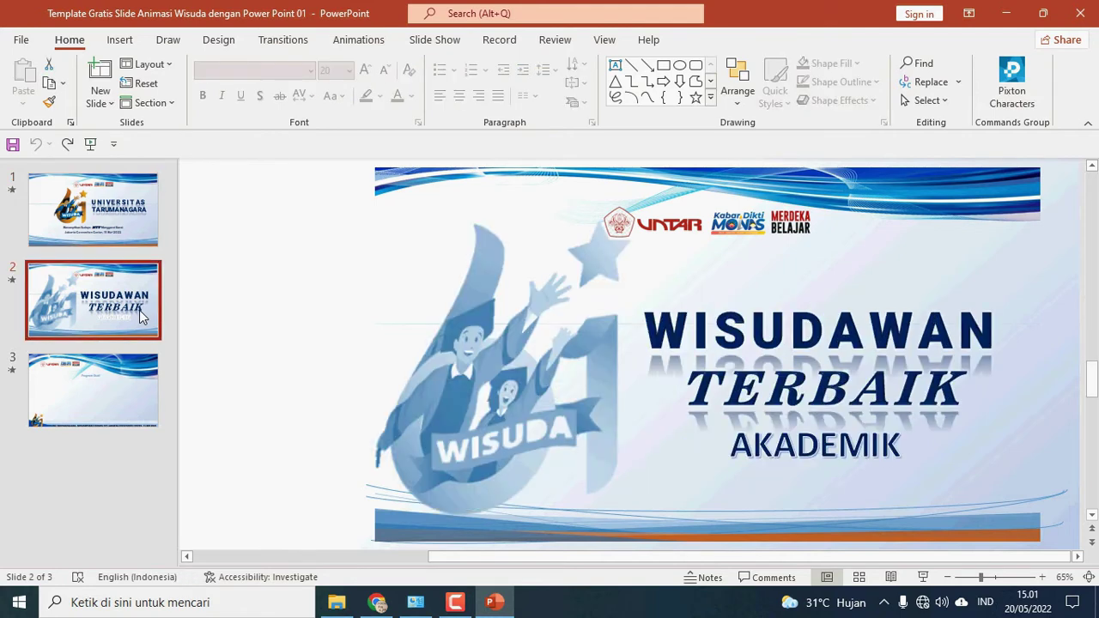
{"action": "left_click", "coordinate": [509, 369]}
{"action": "right_click", "coordinate": [509, 371]}
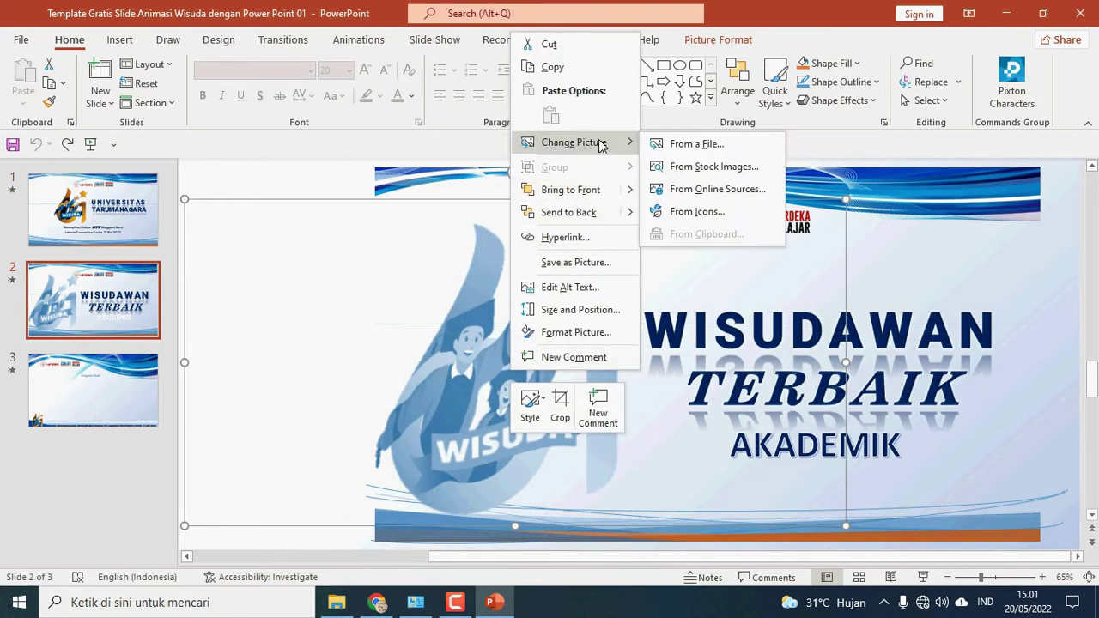
{"action": "left_click", "coordinate": [843, 244]}
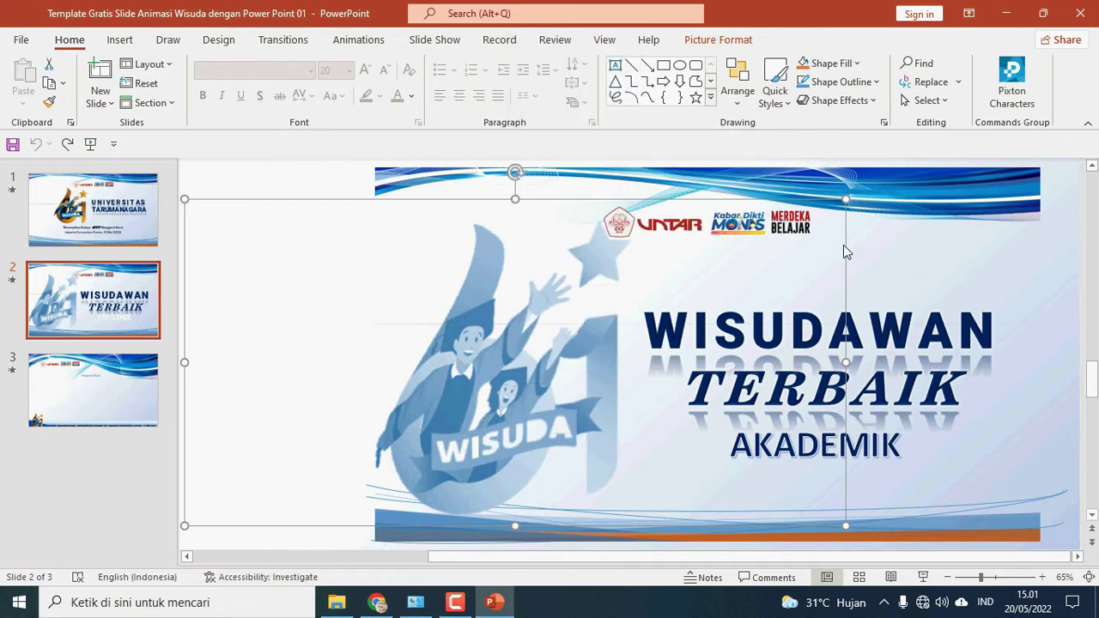
{"action": "left_click", "coordinate": [867, 330]}
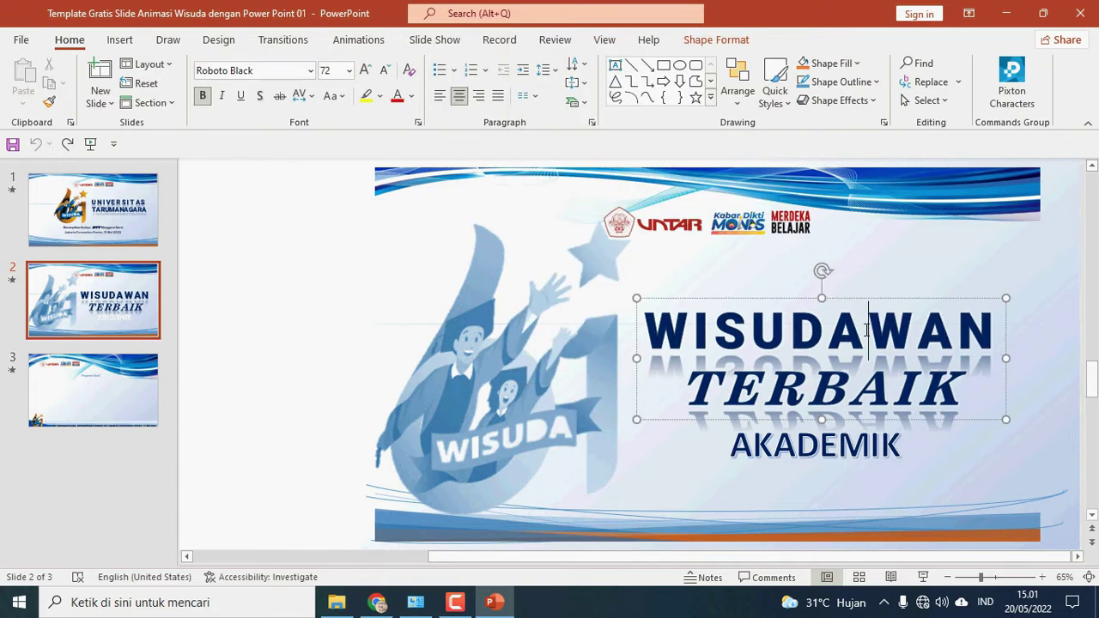
{"action": "left_click", "coordinate": [758, 390]}
{"action": "left_click", "coordinate": [856, 394]}
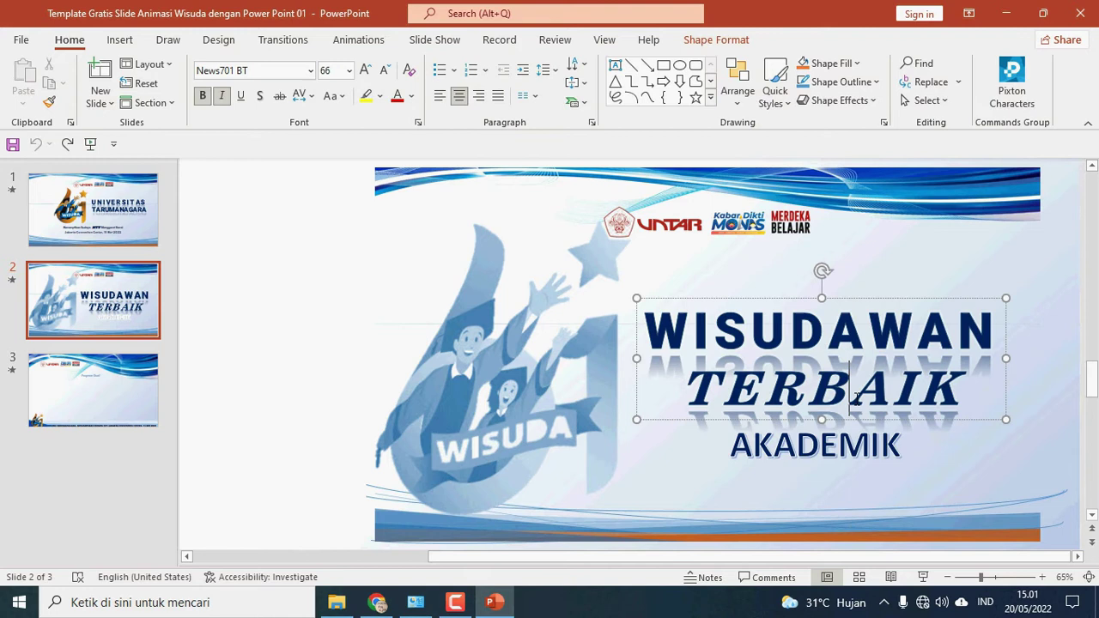
{"action": "left_click", "coordinate": [833, 450]}
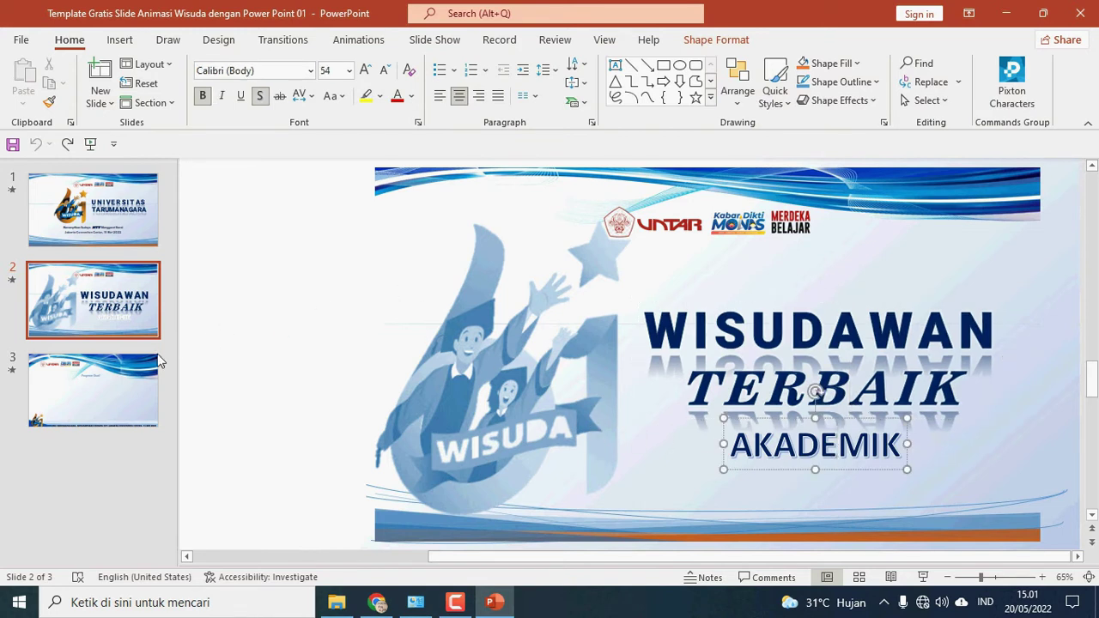
{"action": "left_click", "coordinate": [141, 371]}
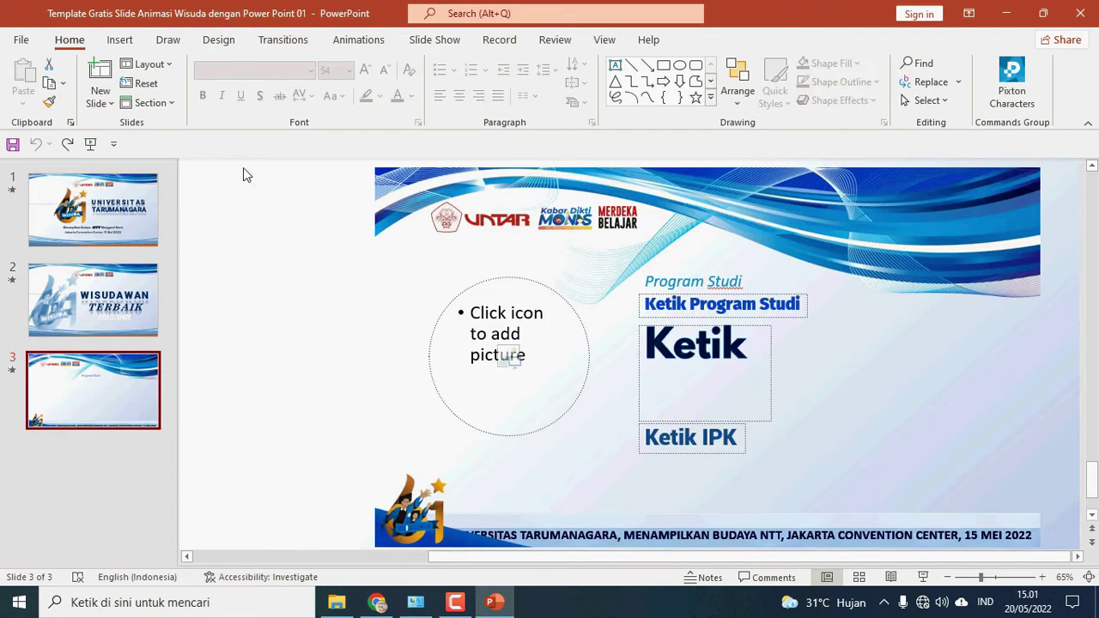
Insert foto2 from Data (D:) > 1wisuda > untar into slide 3's circle frame.
{"action": "left_click", "coordinate": [512, 356]}
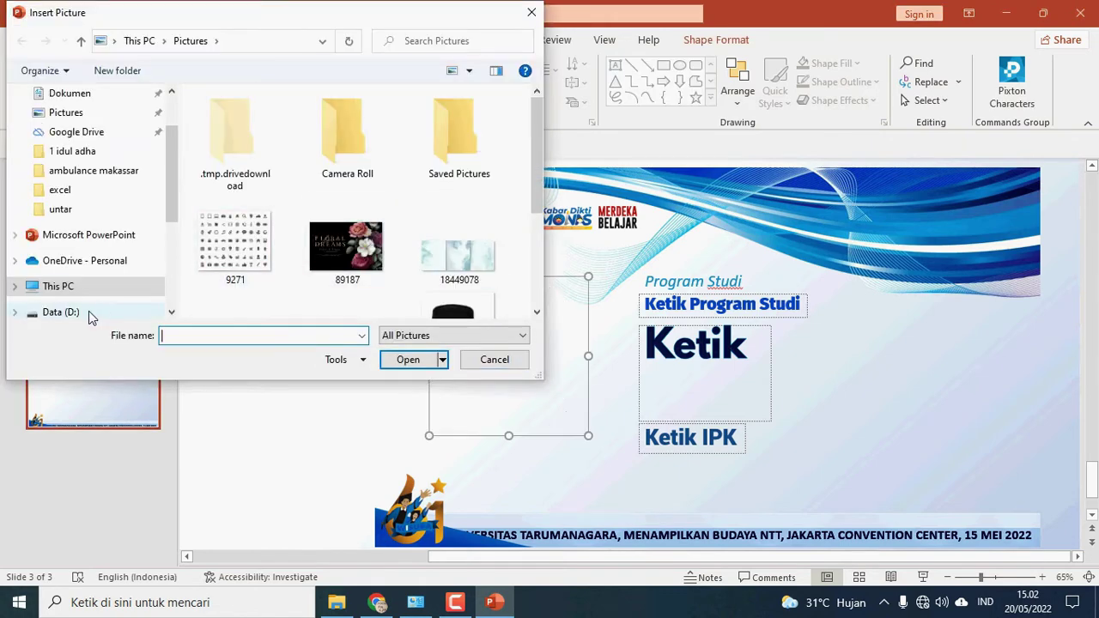
{"action": "left_click", "coordinate": [89, 312]}
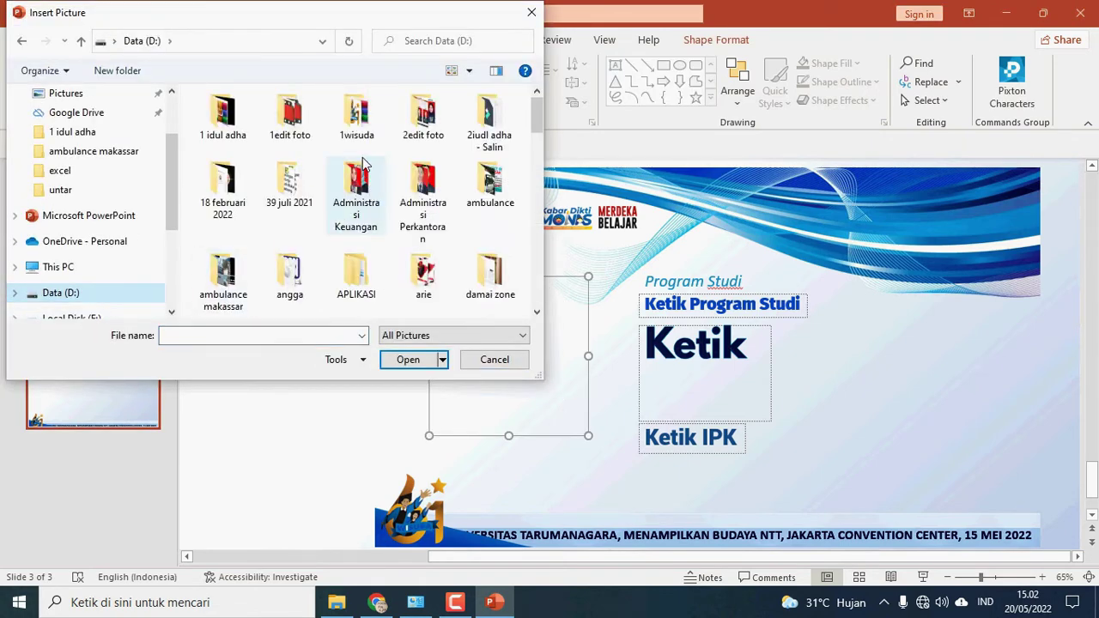
{"action": "double_click", "coordinate": [340, 134]}
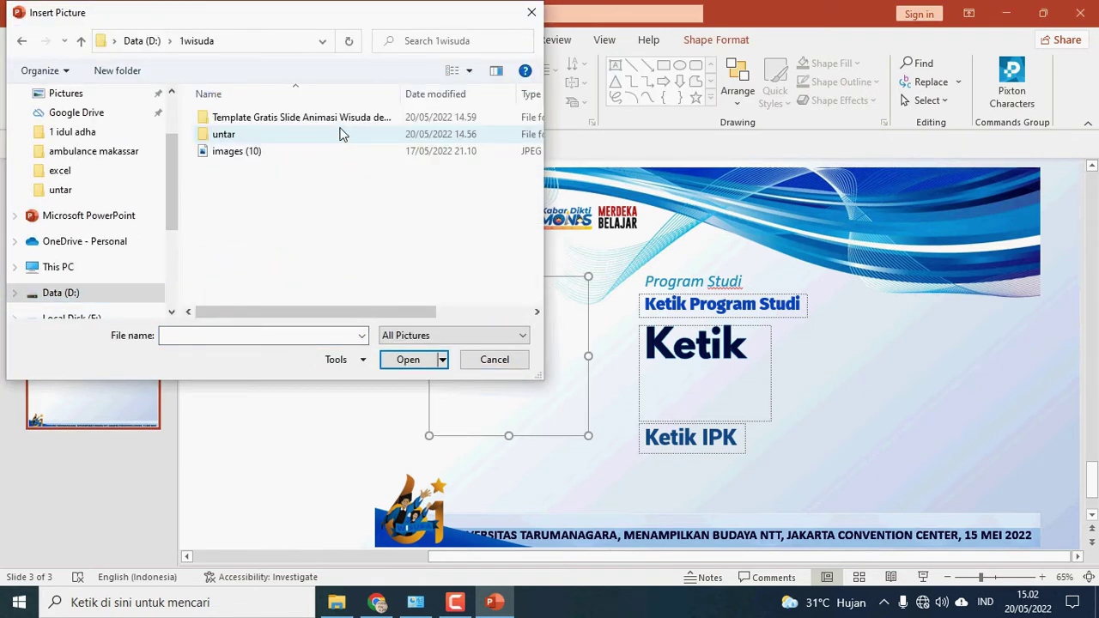
{"action": "double_click", "coordinate": [270, 137]}
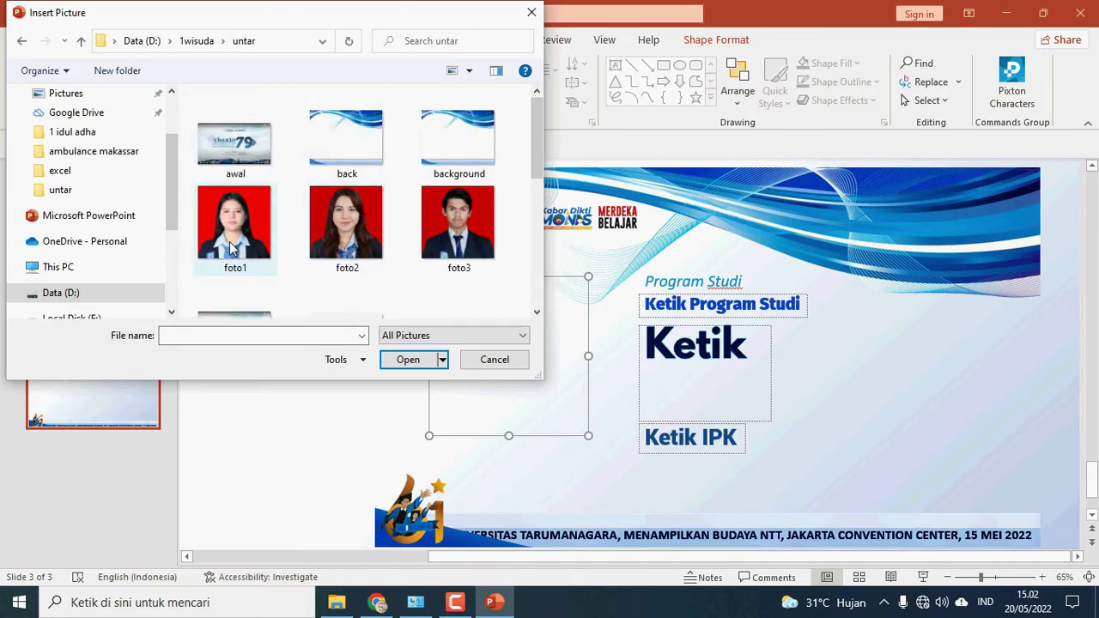
{"action": "left_click", "coordinate": [363, 243]}
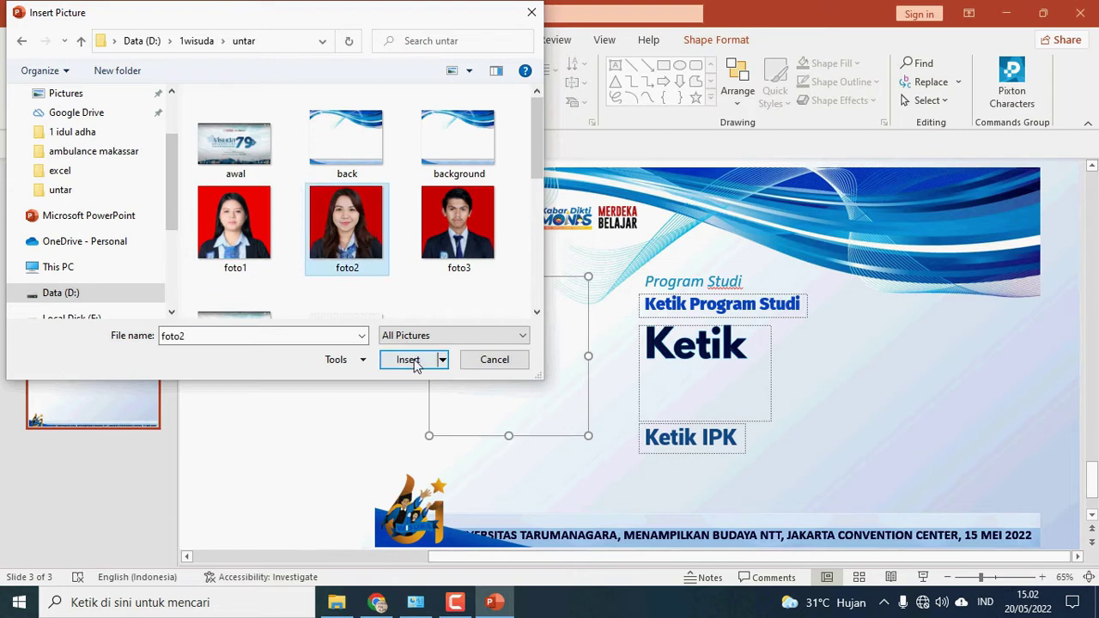
{"action": "left_click", "coordinate": [404, 359]}
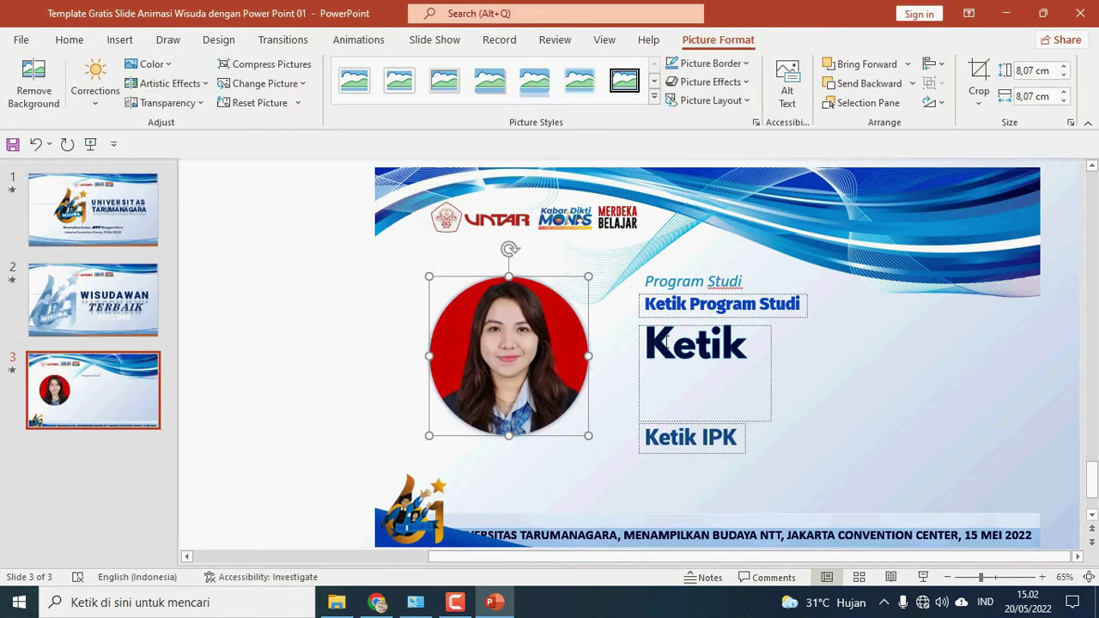
Enter 'Sarjana Pendidikan', the graduate's first and last name on two lines, and IPK 2,90.
{"action": "left_click", "coordinate": [667, 296]}
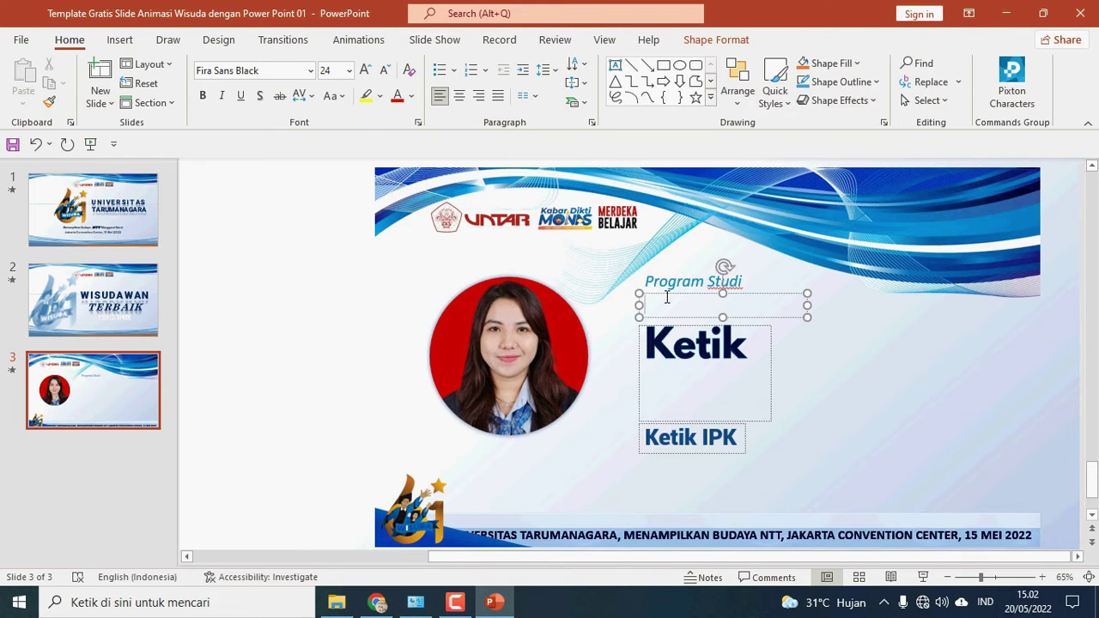
{"action": "type", "text": "Sarjana"}
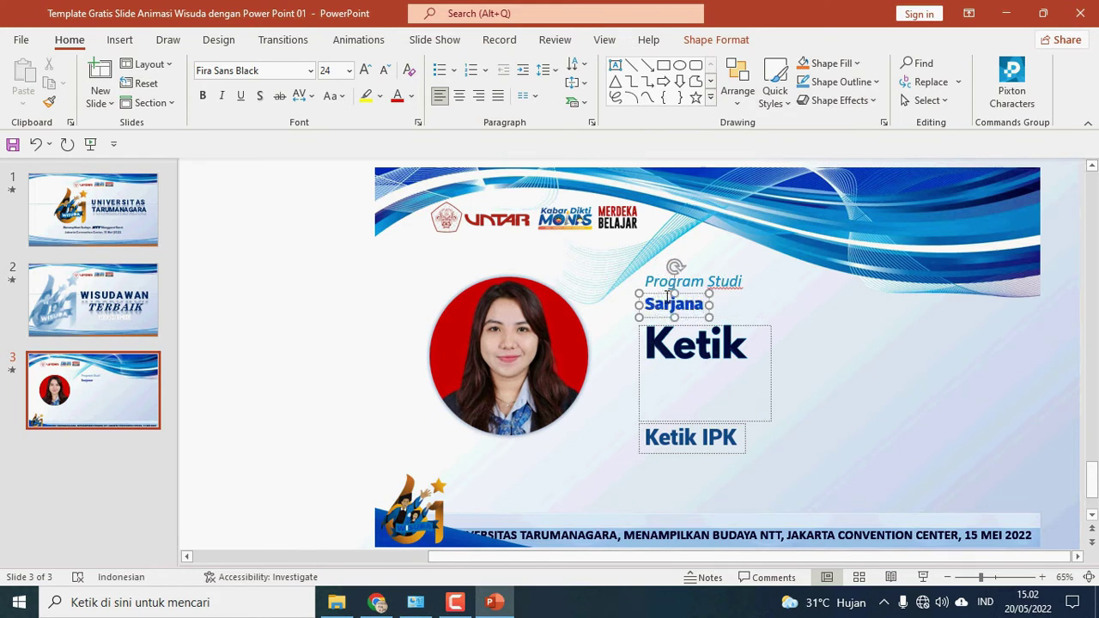
{"action": "type", "text": " Pendi"}
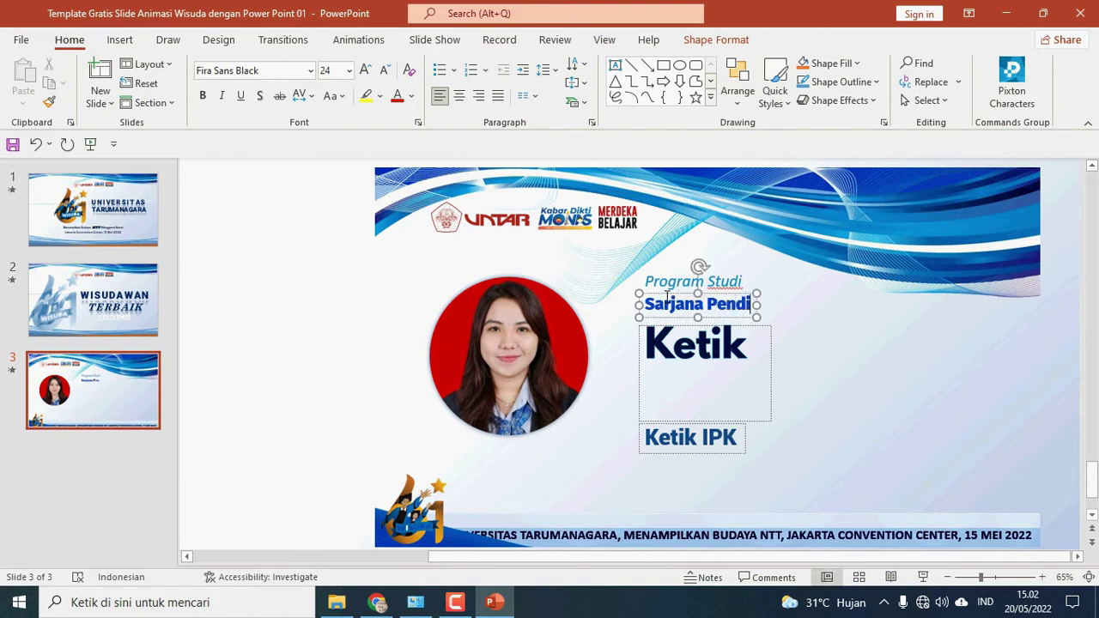
{"action": "type", "text": "dikan"}
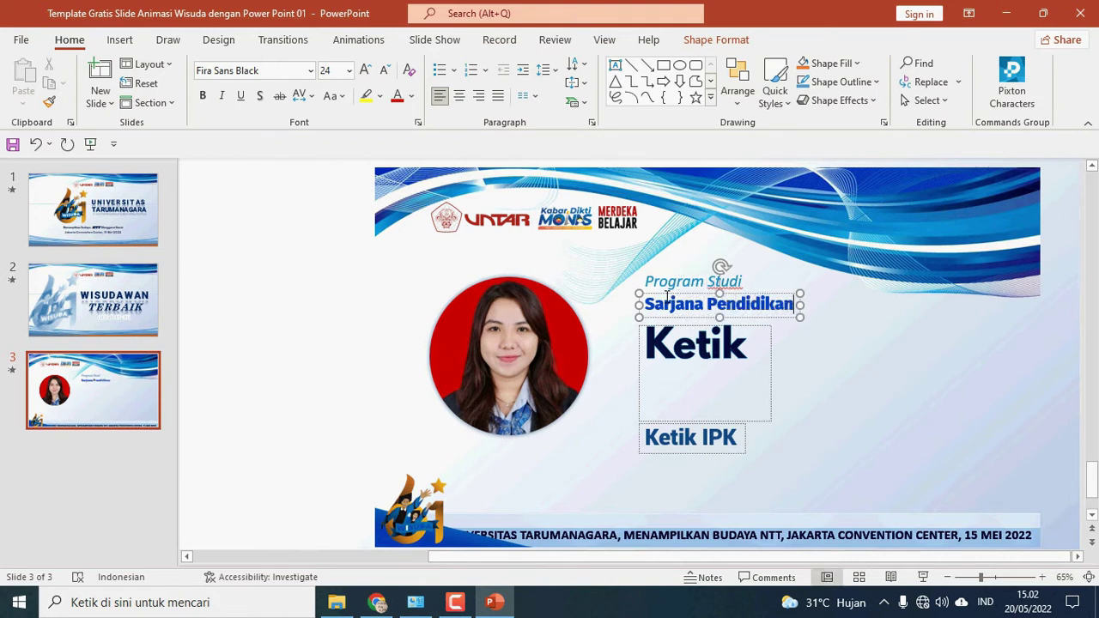
{"action": "left_click", "coordinate": [658, 345]}
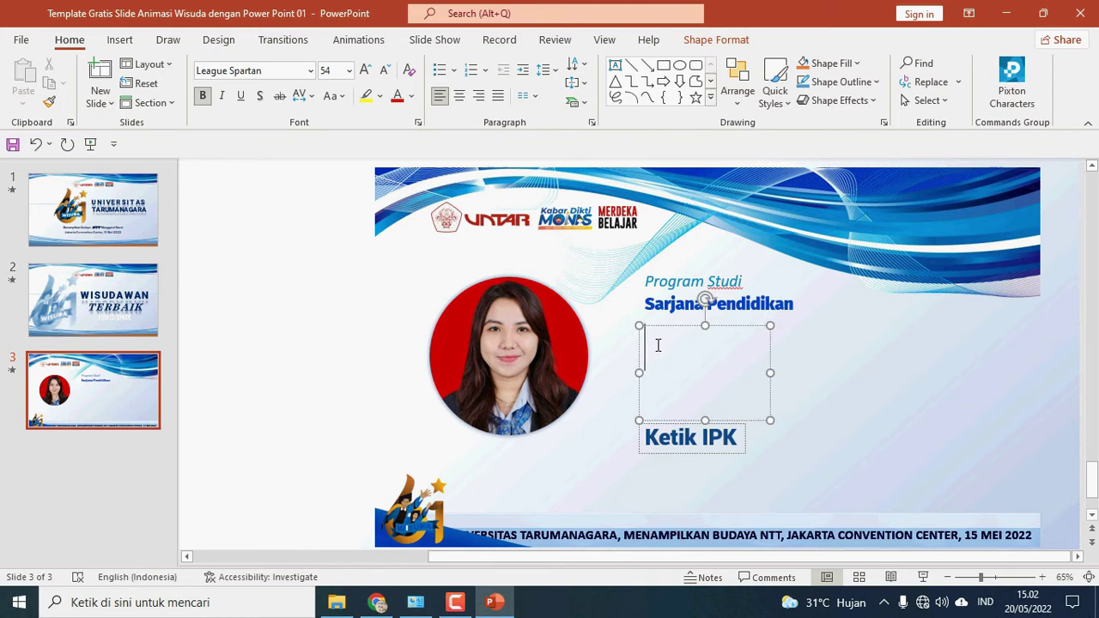
{"action": "type", "text": "Me"}
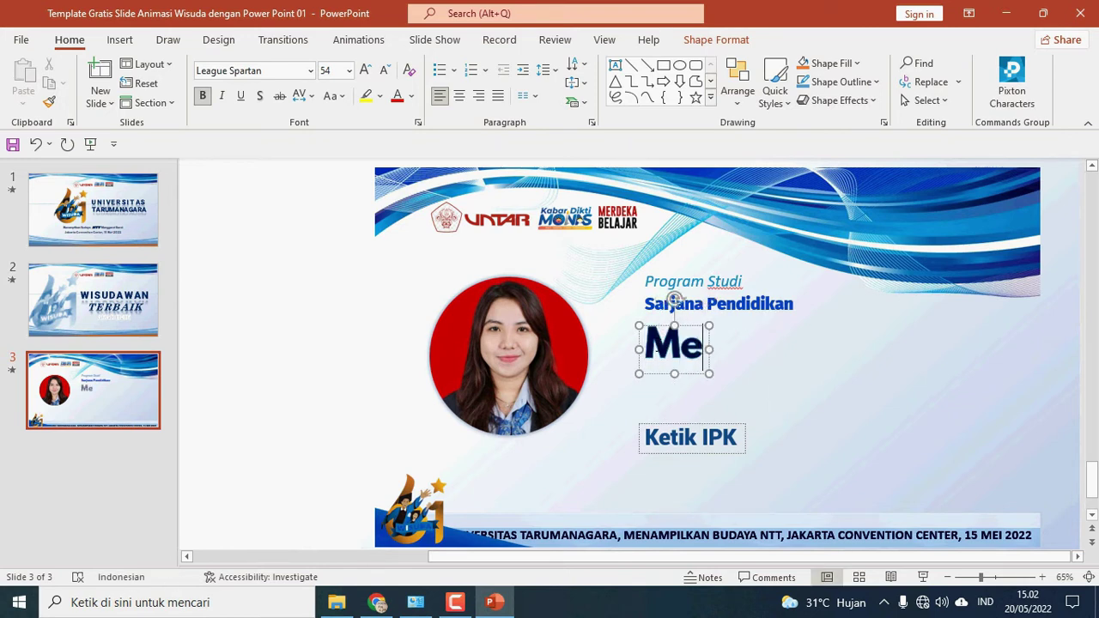
{"action": "type", "text": "linda"}
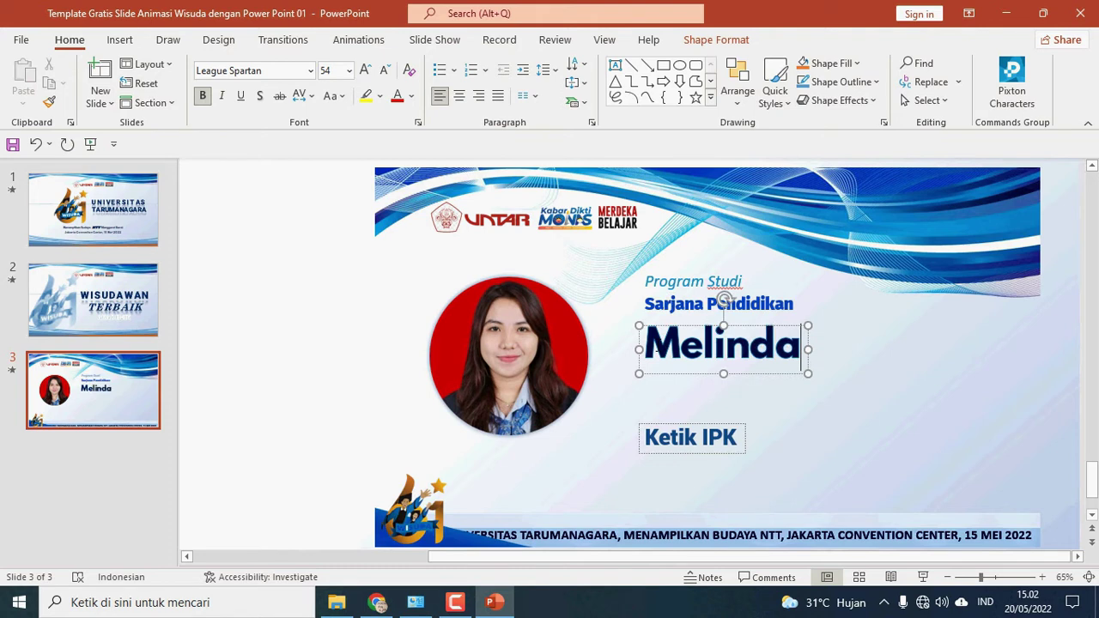
{"action": "key", "text": "Return"}
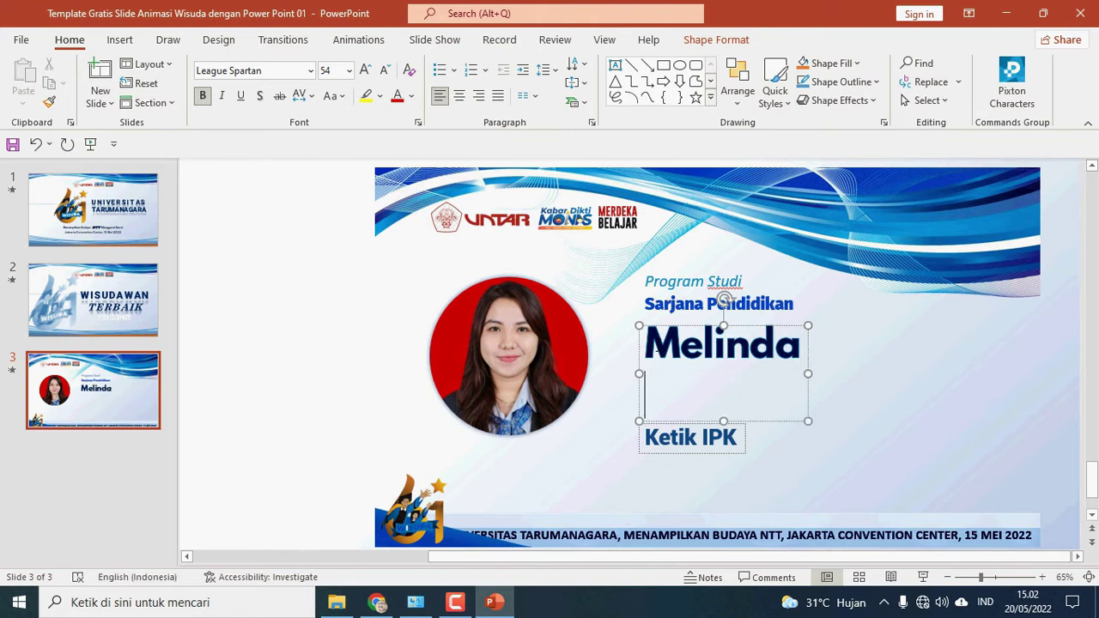
{"action": "type", "text": "An"}
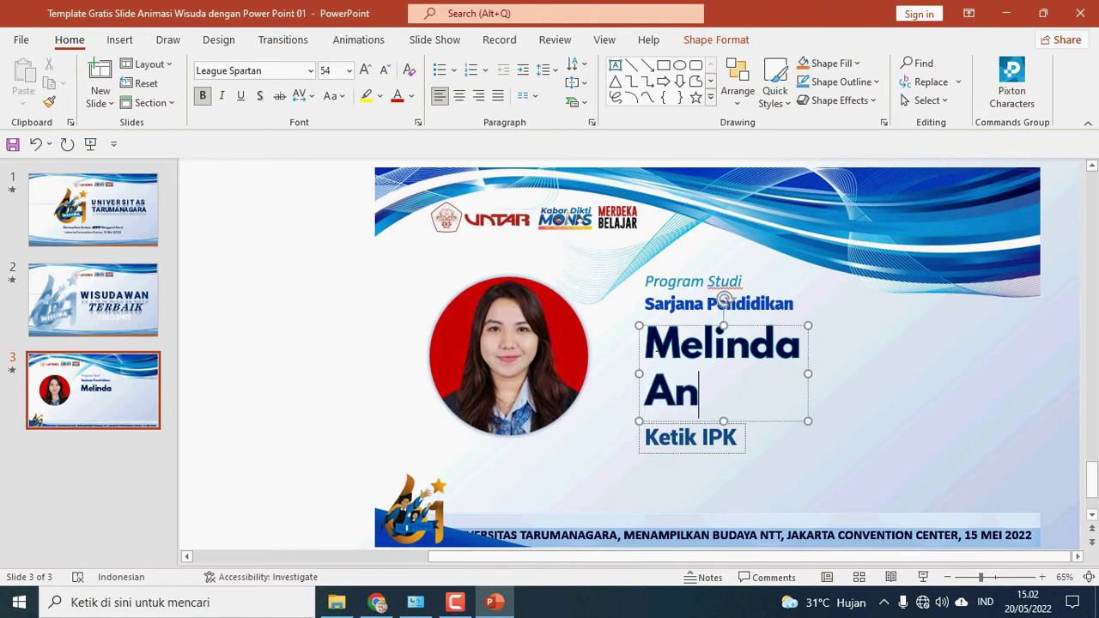
{"action": "type", "text": "gg"}
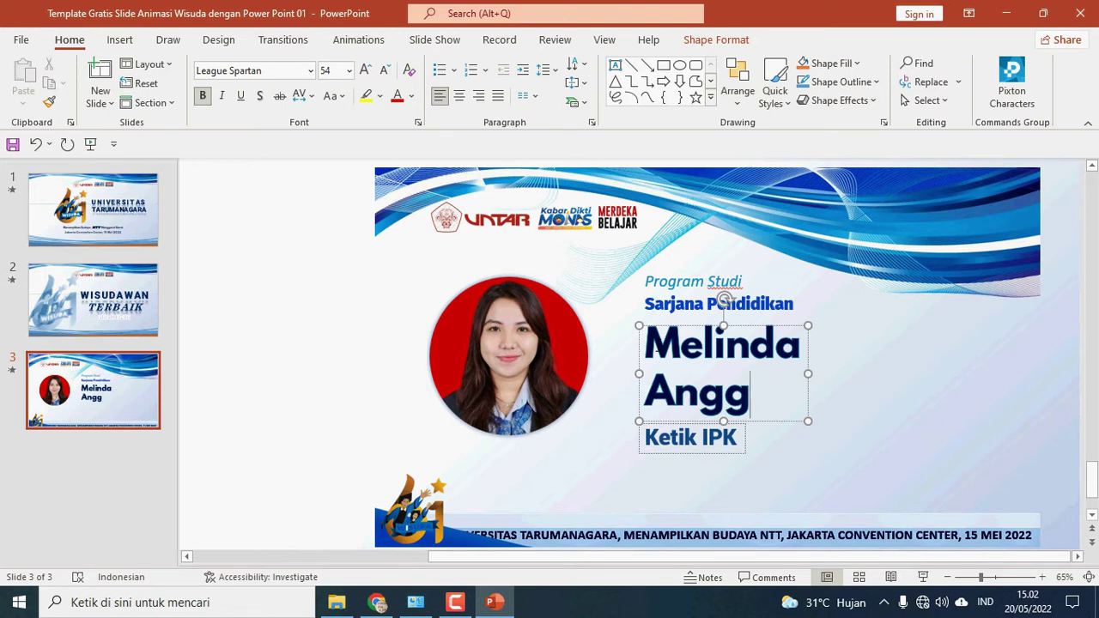
{"action": "type", "text": "raen"}
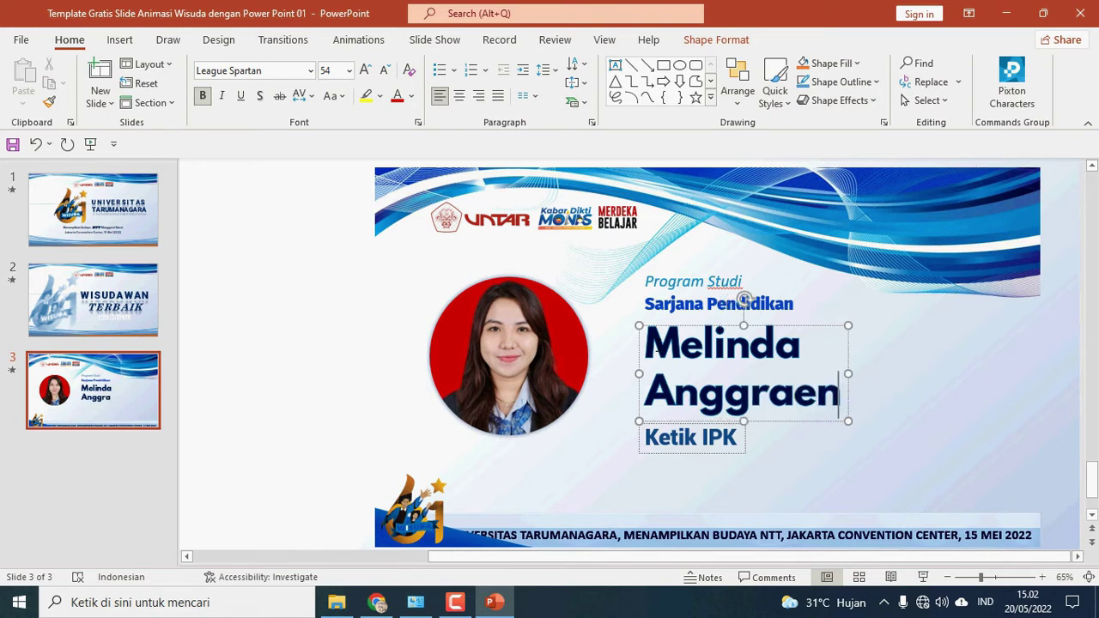
{"action": "type", "text": "i"}
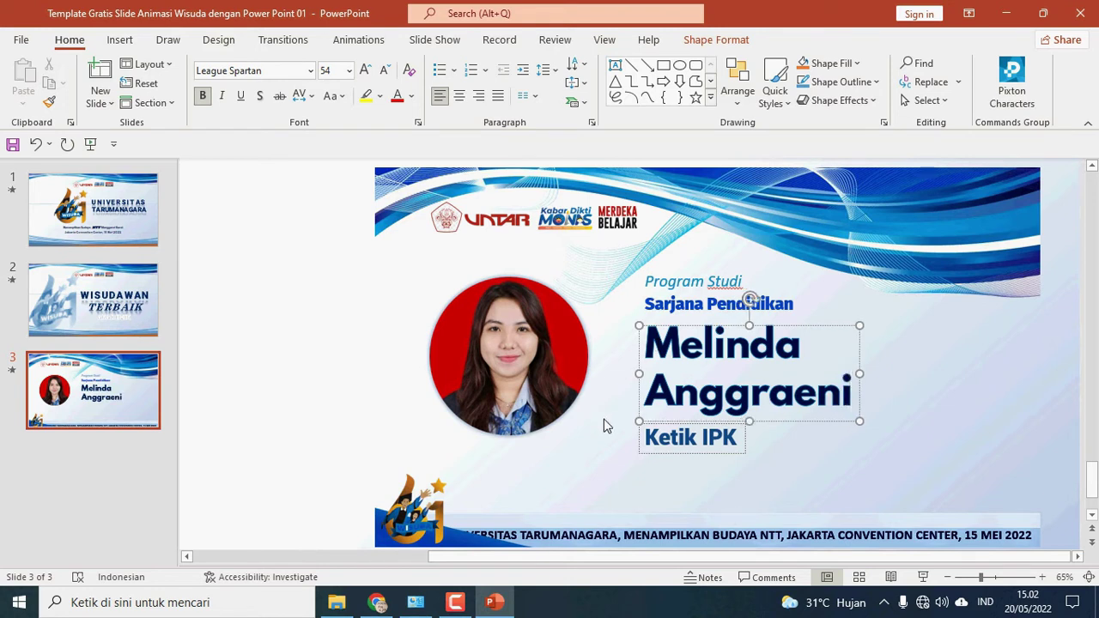
{"action": "left_click", "coordinate": [654, 438]}
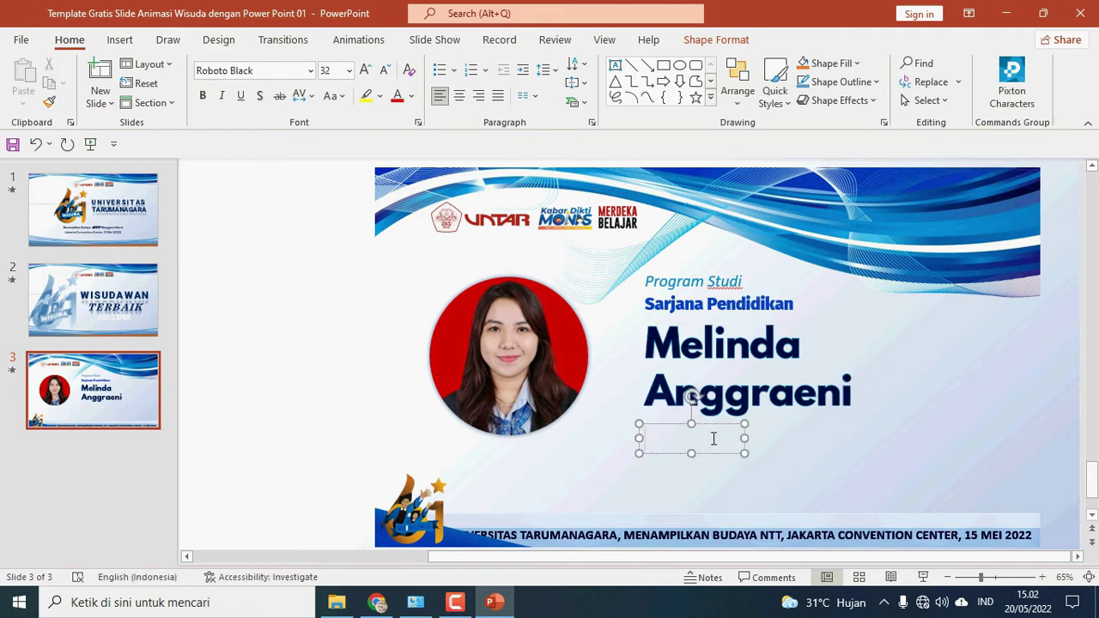
{"action": "type", "text": "2,9"}
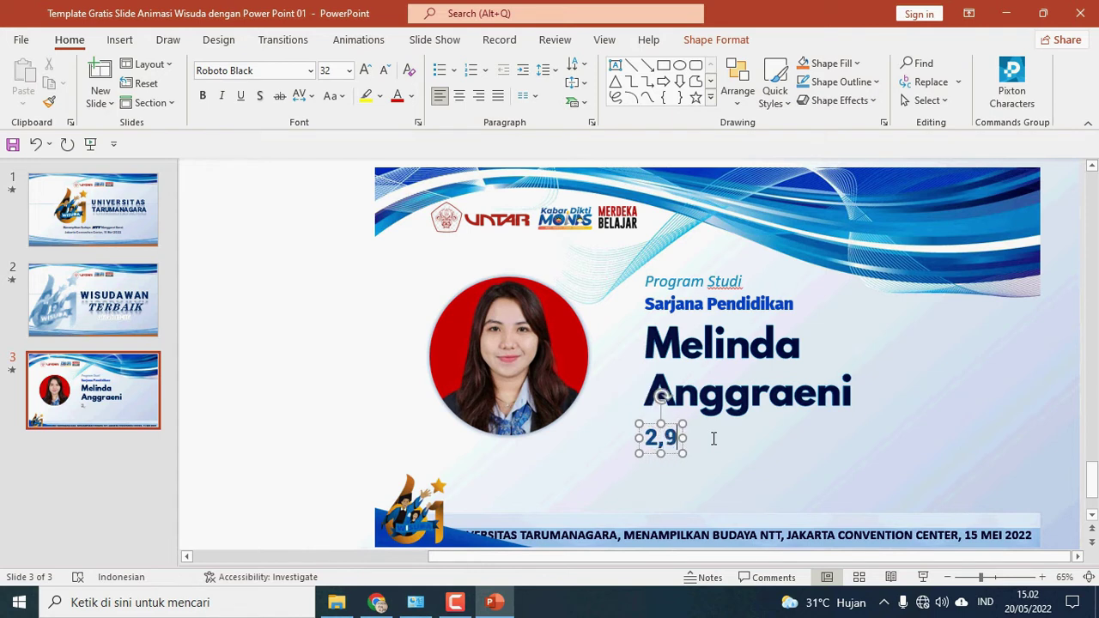
{"action": "type", "text": "0"}
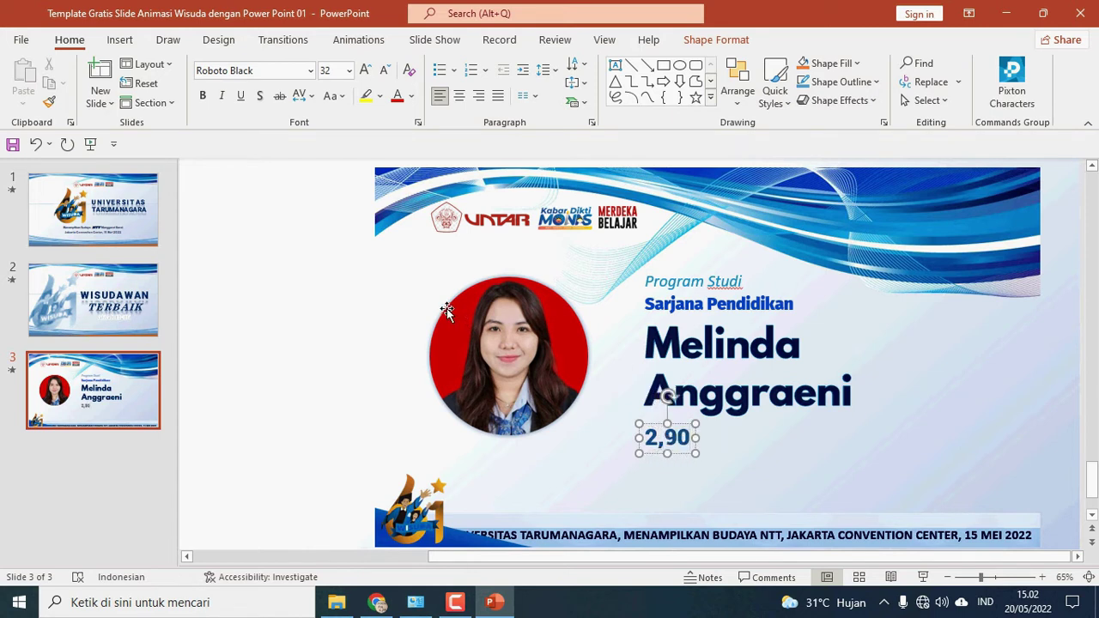
{"action": "left_click", "coordinate": [371, 298]}
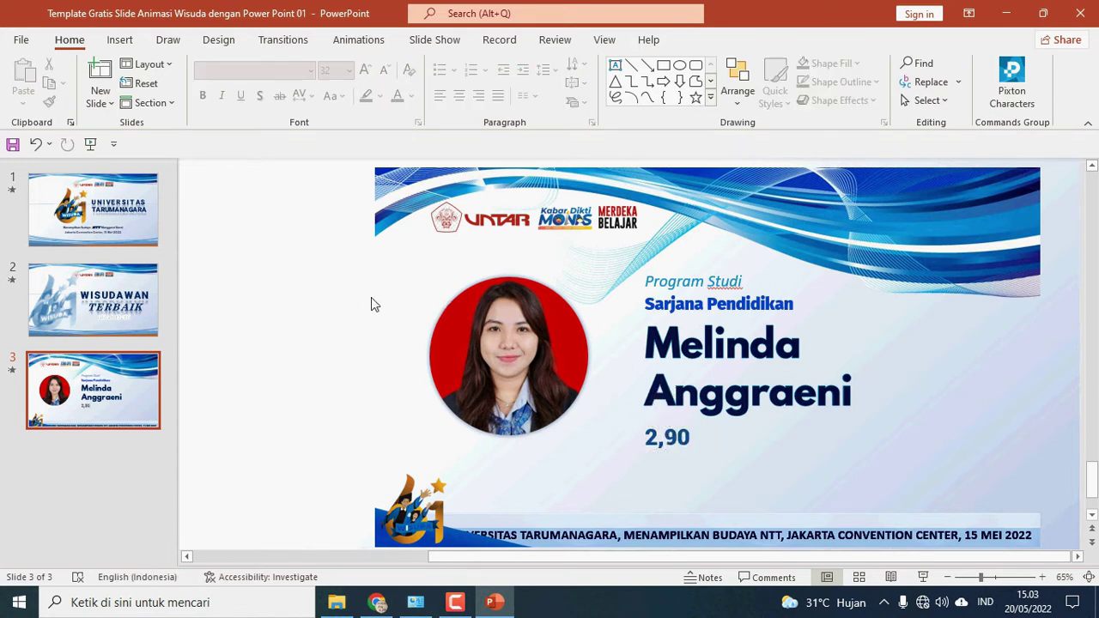
{"action": "left_click", "coordinate": [923, 577]}
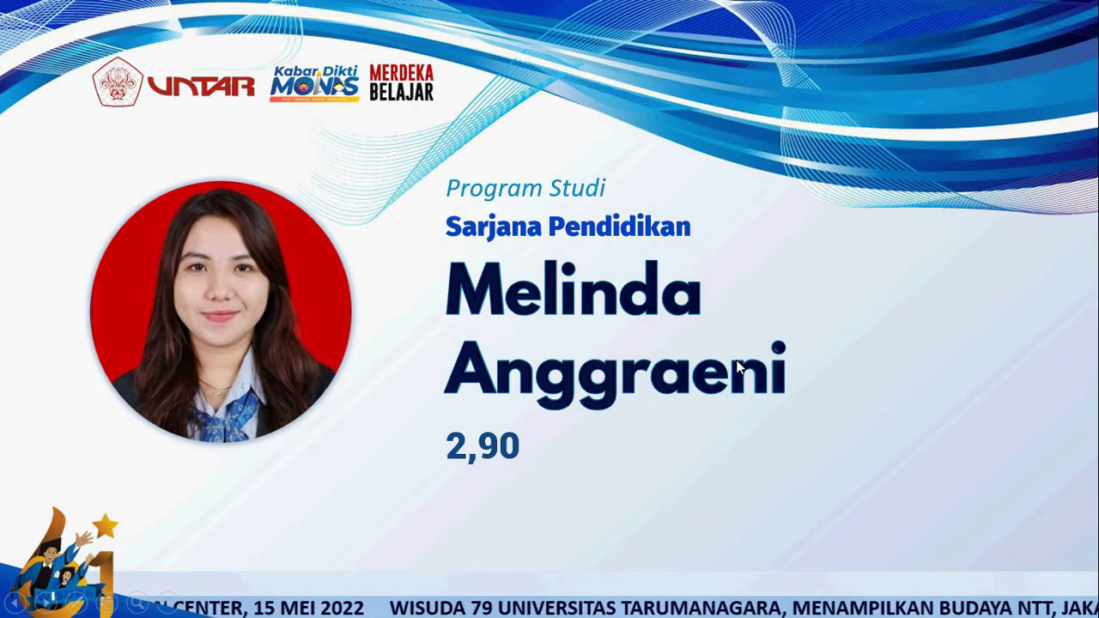
{"action": "key", "text": "Escape"}
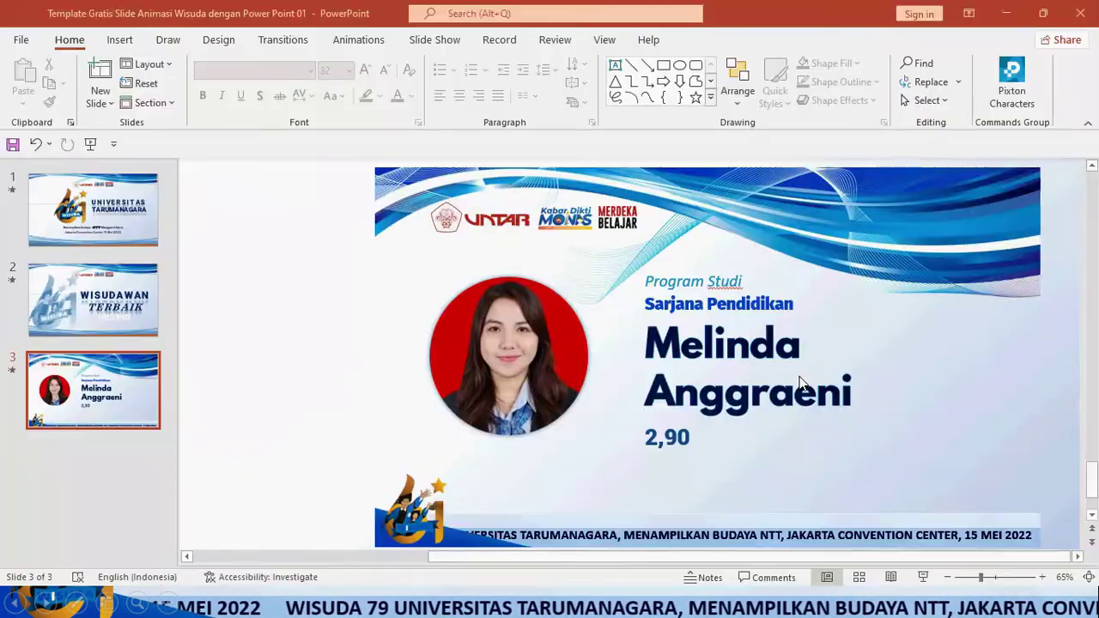
Duplicate slide 3 as slide 4 and replace its circle-frame photo with foto3.
{"action": "right_click", "coordinate": [125, 372]}
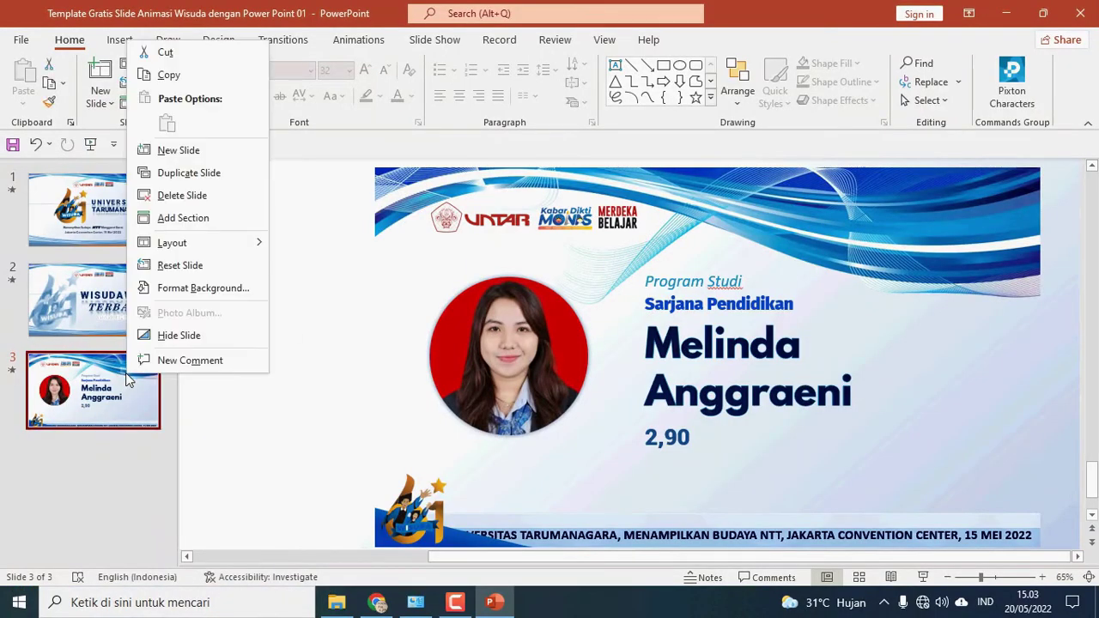
{"action": "left_click", "coordinate": [179, 176]}
{"action": "left_click", "coordinate": [496, 336]}
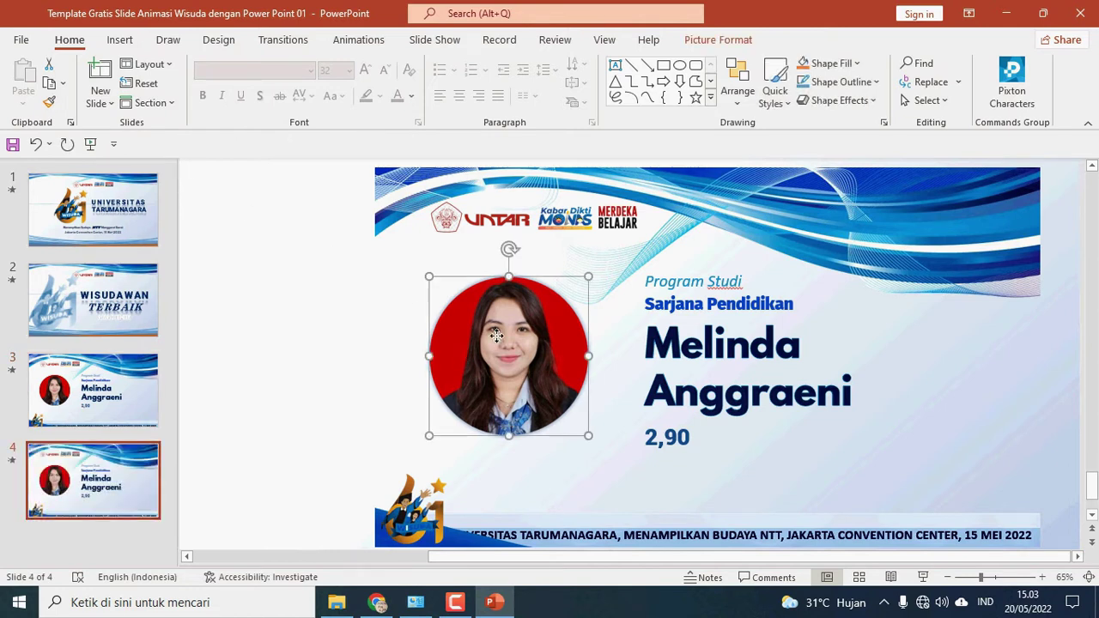
{"action": "key", "text": "Delete"}
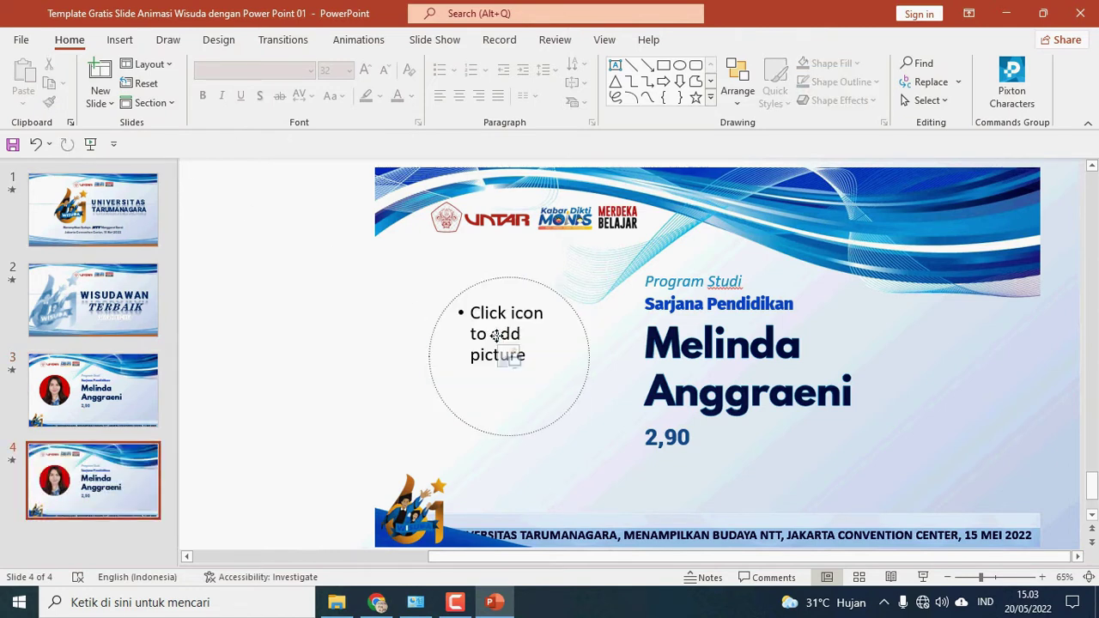
{"action": "left_click", "coordinate": [508, 366]}
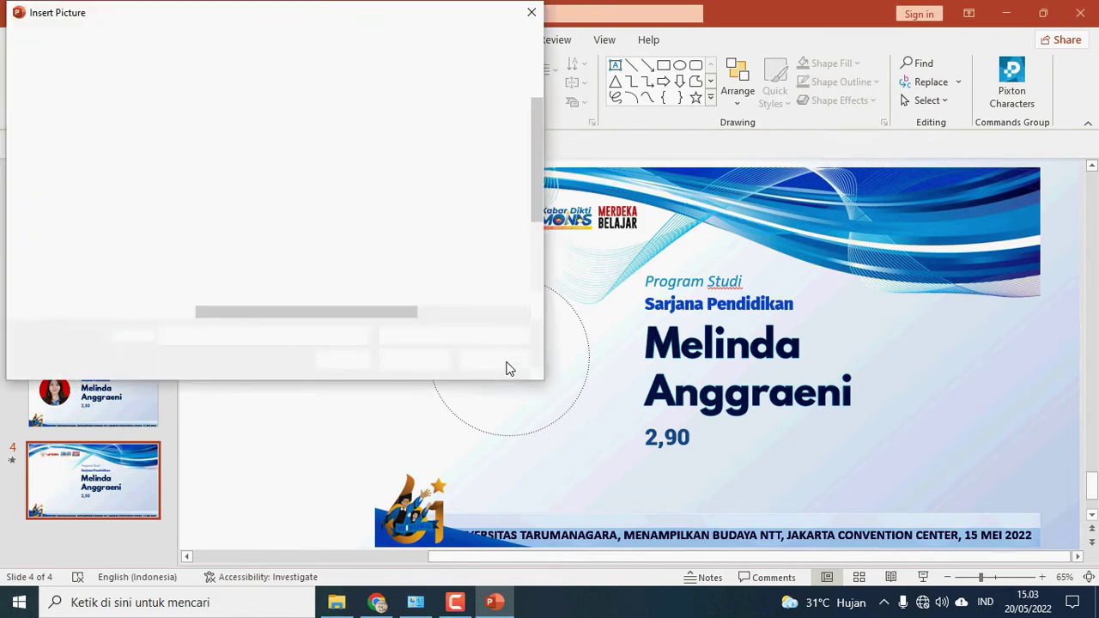
{"action": "left_click", "coordinate": [458, 222]}
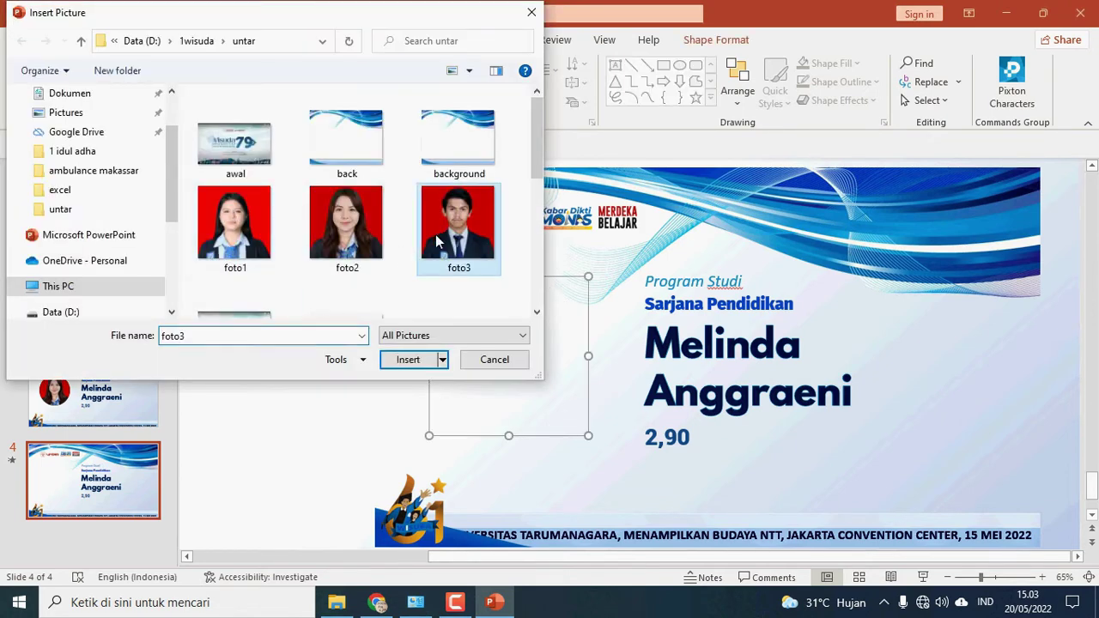
{"action": "left_click", "coordinate": [429, 359]}
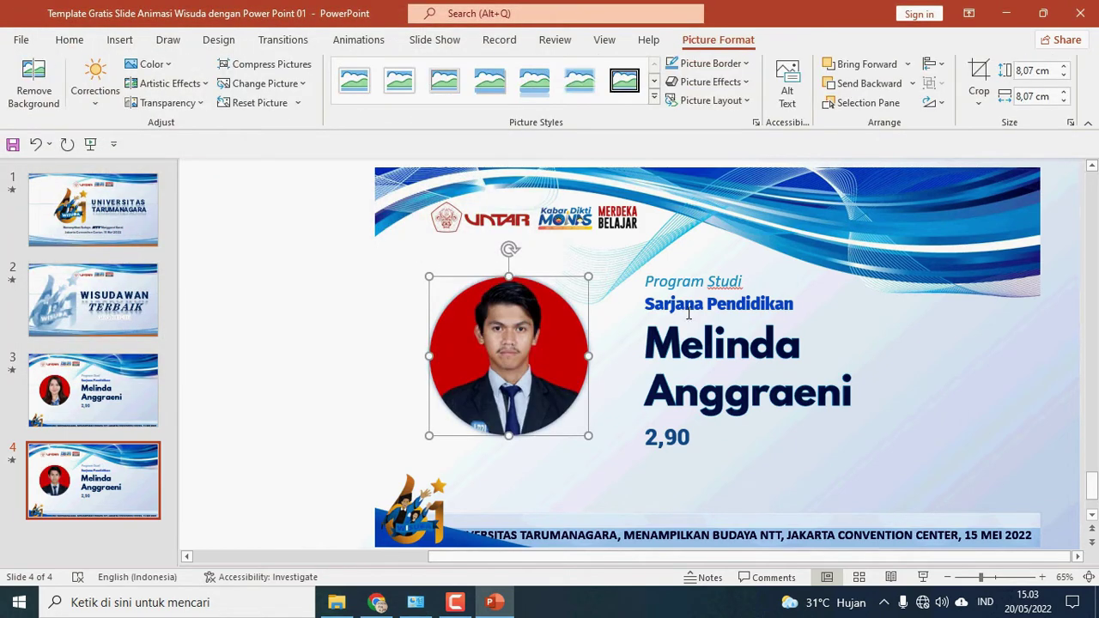
{"action": "left_click", "coordinate": [704, 304]}
Replace the name with the new graduate's two-line full name and change the GPA to 3,78.
{"action": "left_click", "coordinate": [750, 330]}
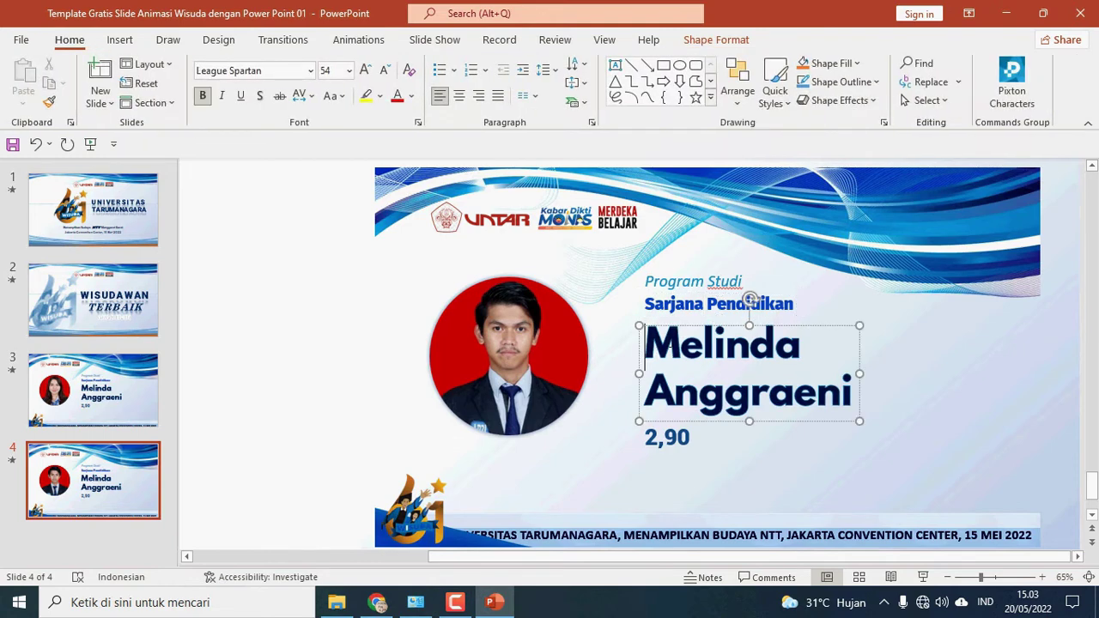
{"action": "key", "text": "ctrl+a"}
{"action": "type", "text": "R"}
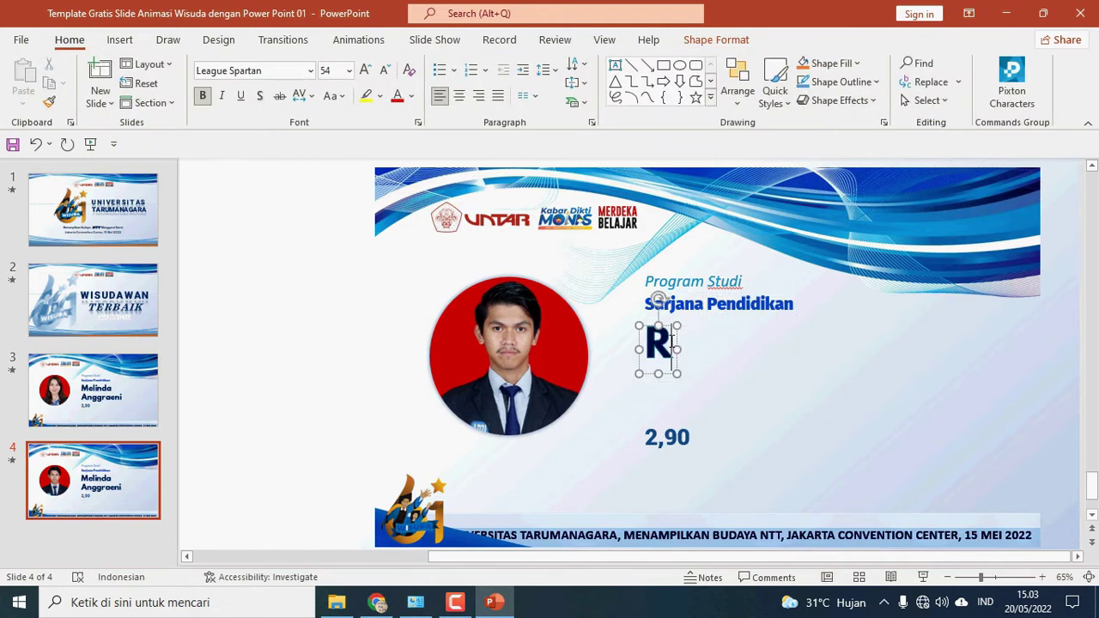
{"action": "type", "text": "ahmat"}
{"action": "key", "text": "Return"}
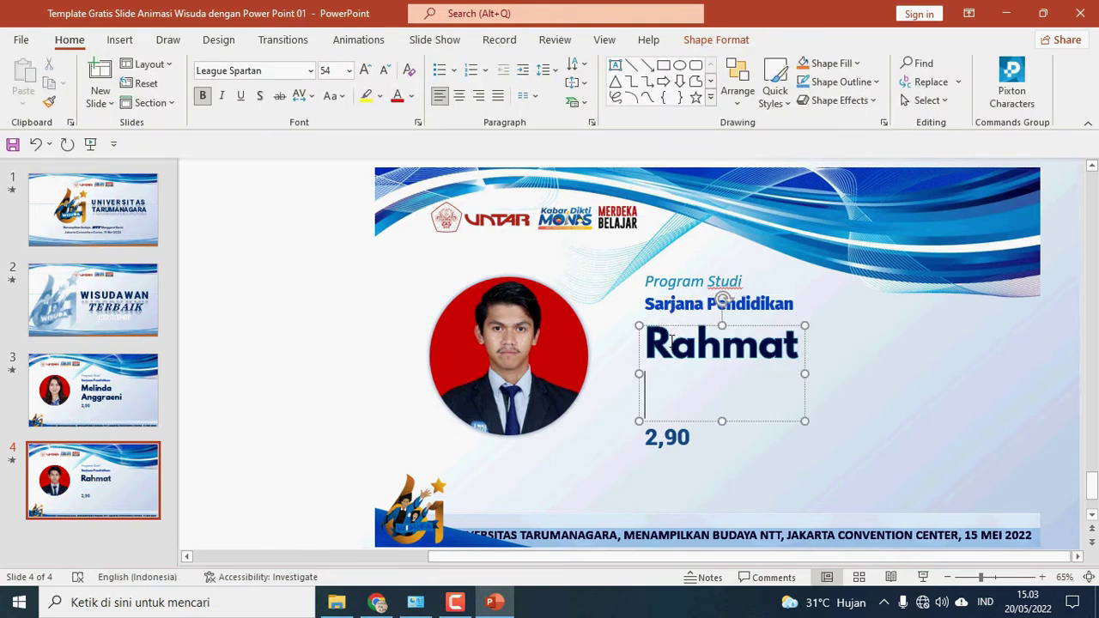
{"action": "type", "text": "Amirull"}
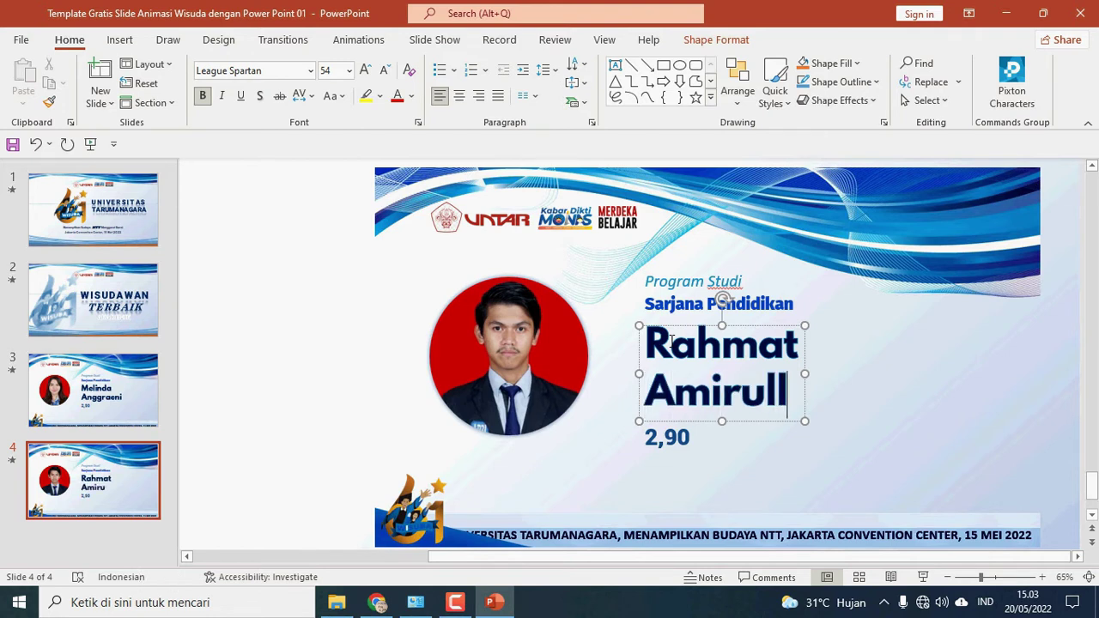
{"action": "type", "text": "ah"}
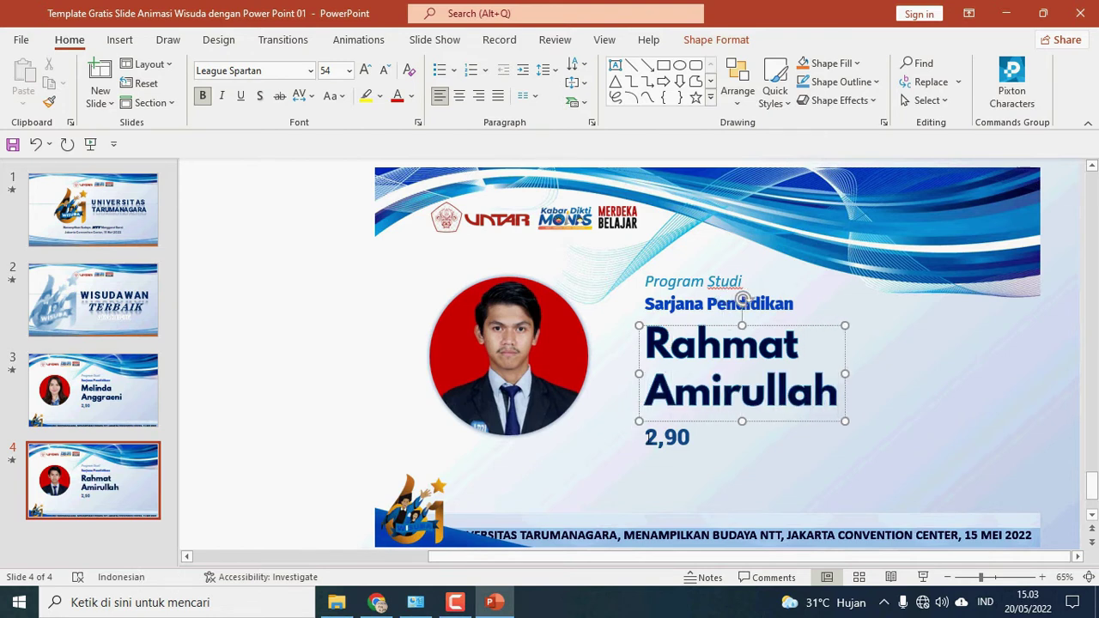
{"action": "left_click", "coordinate": [646, 437]}
{"action": "type", "text": "3"}
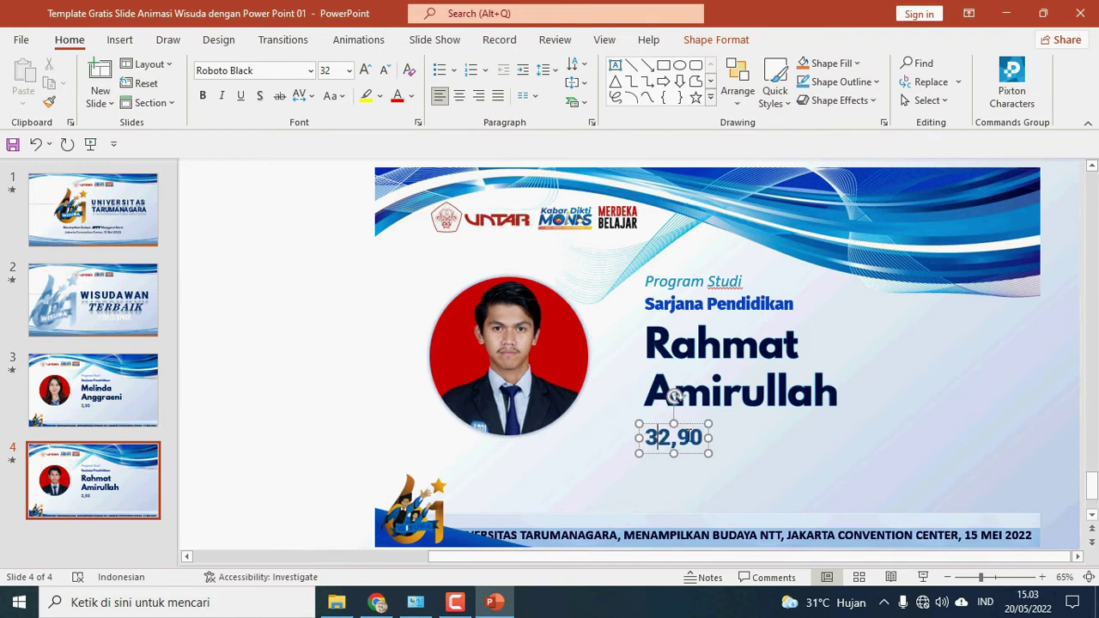
{"action": "type", "text": ",7"}
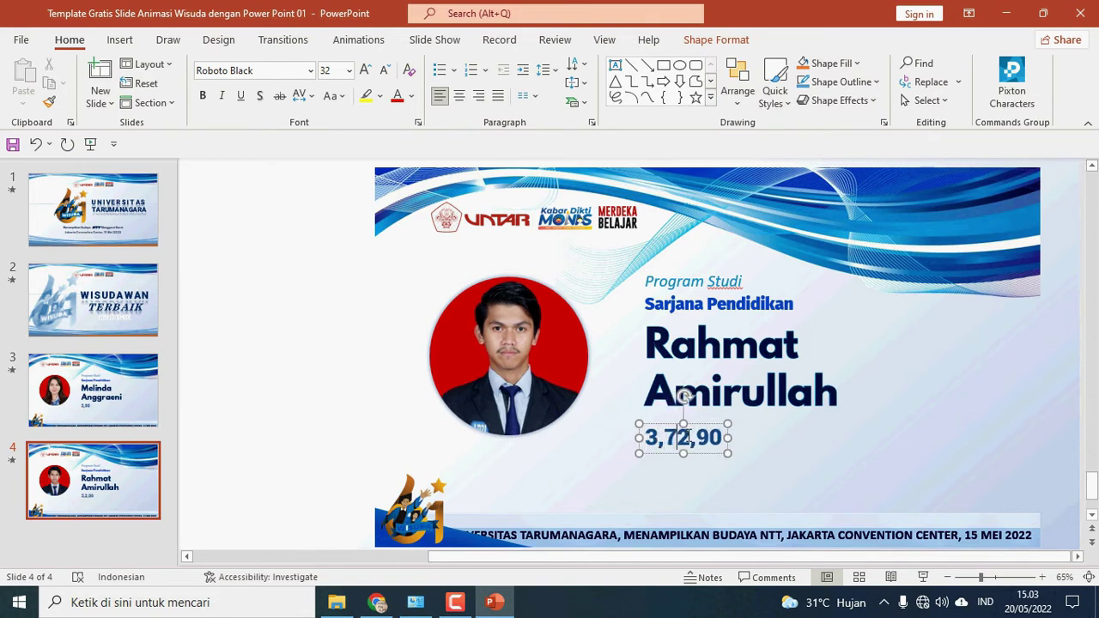
{"action": "type", "text": "8"}
{"action": "key", "text": "Delete"}
{"action": "key", "text": "Delete"}
{"action": "key", "text": "Delete"}
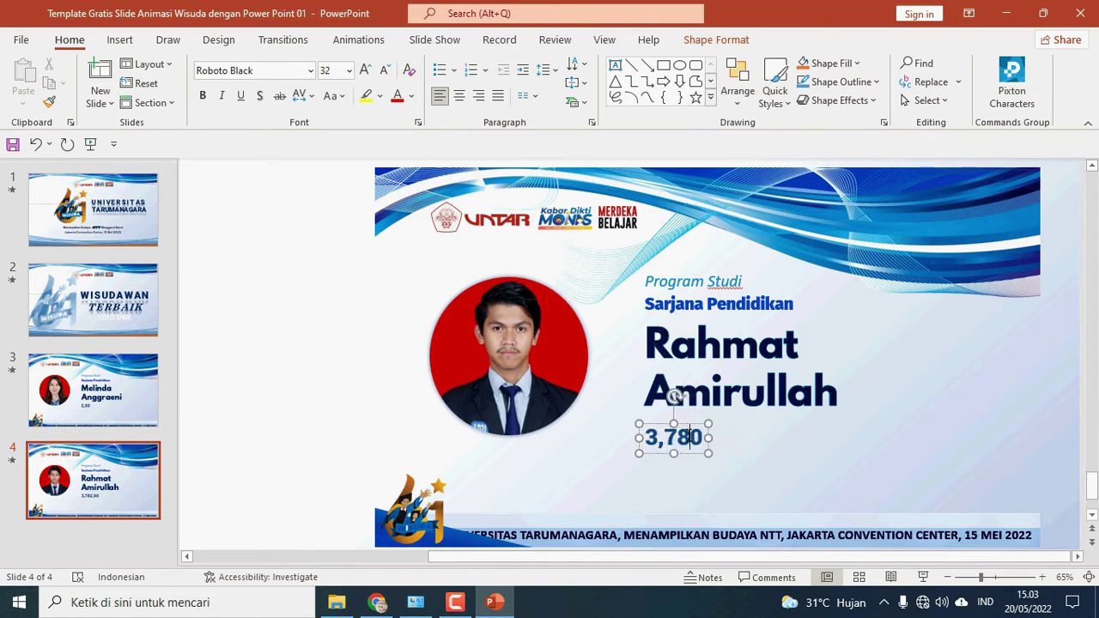
{"action": "key", "text": "Delete"}
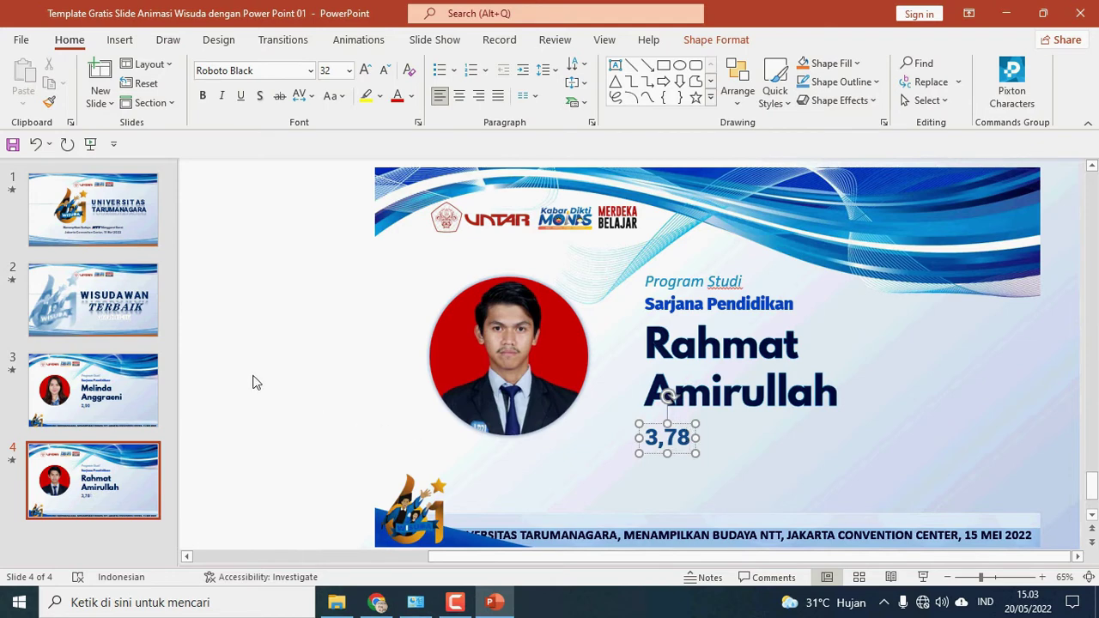
{"action": "left_click", "coordinate": [254, 384]}
{"action": "left_click", "coordinate": [127, 404]}
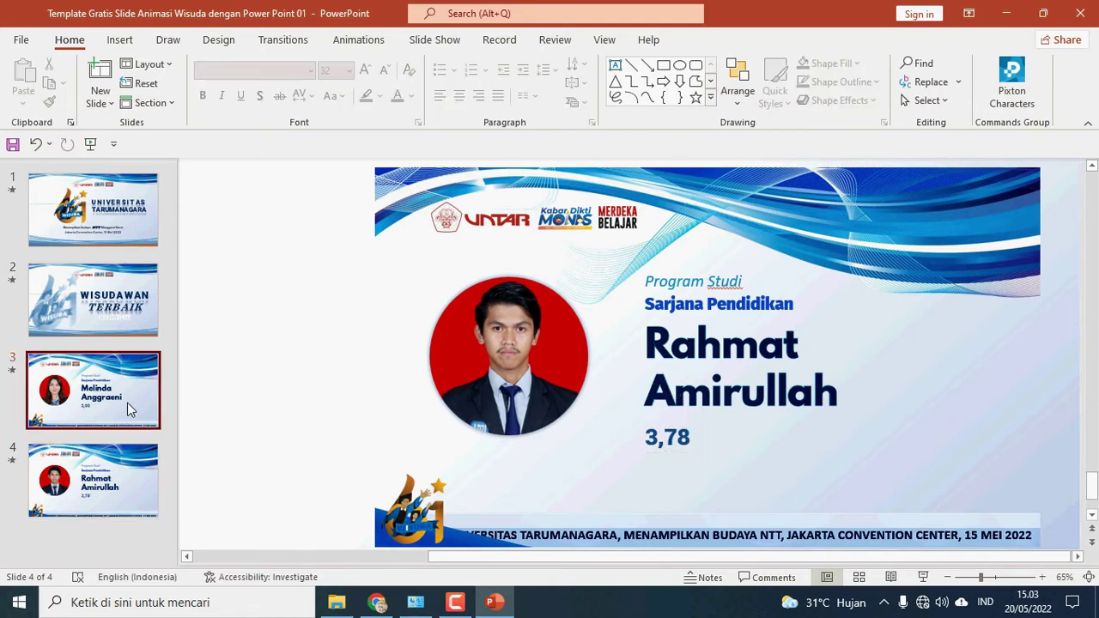
Duplicate slide 4 as slide 5 and replace the copied photo with foto1 in the circle frame.
{"action": "left_click", "coordinate": [118, 472]}
{"action": "right_click", "coordinate": [117, 469]}
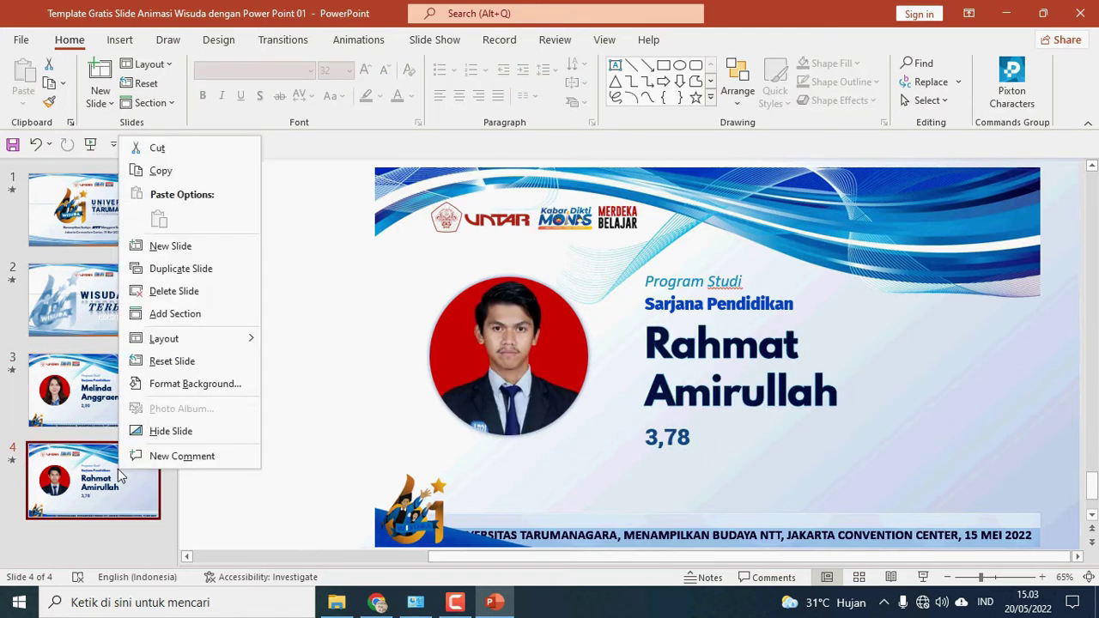
{"action": "left_click", "coordinate": [197, 270]}
{"action": "left_click", "coordinate": [527, 346]}
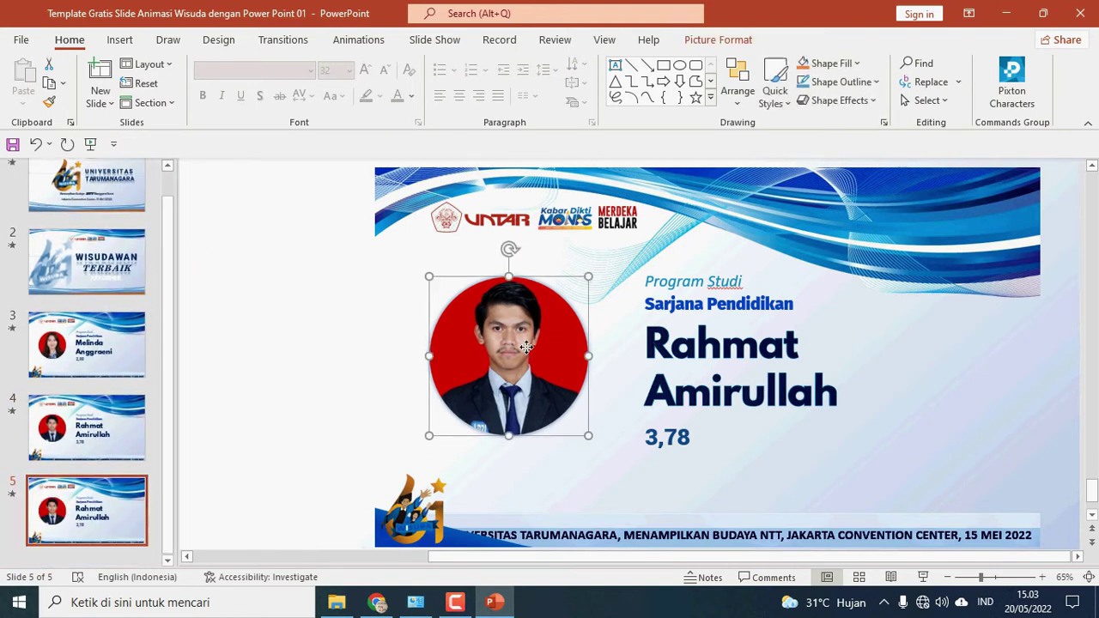
{"action": "key", "text": "Delete"}
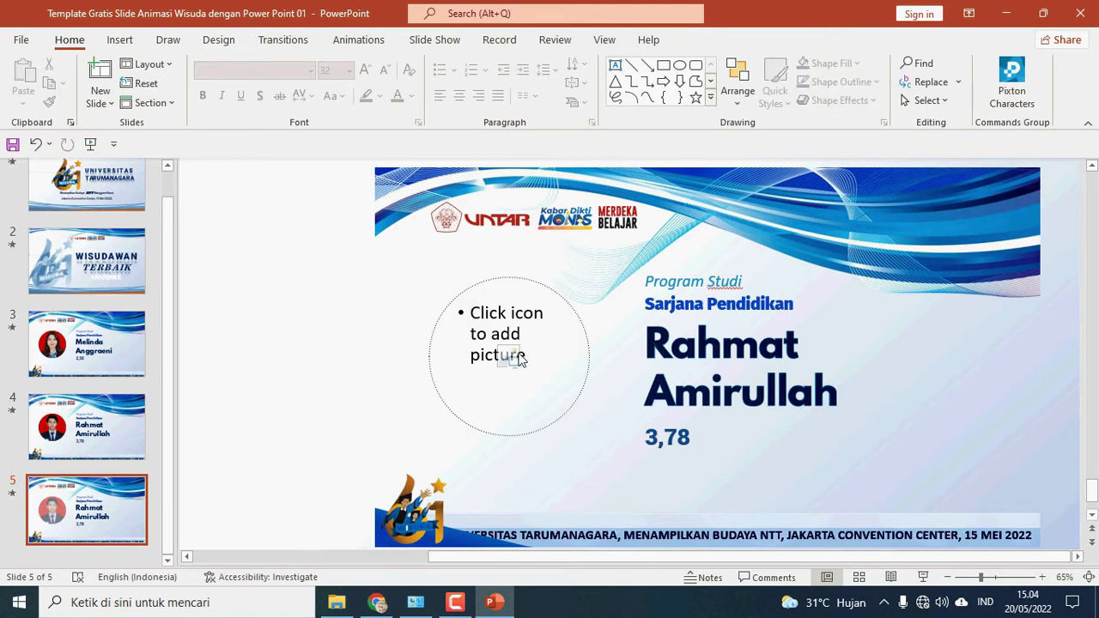
{"action": "left_click", "coordinate": [513, 361]}
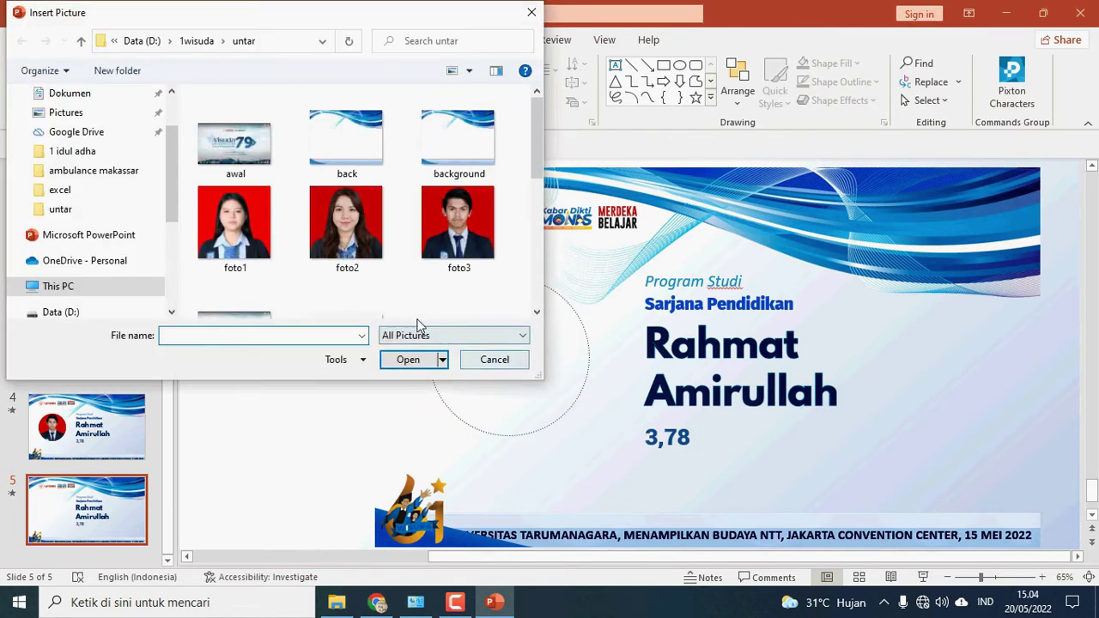
{"action": "left_click", "coordinate": [245, 250]}
{"action": "left_click", "coordinate": [408, 360]}
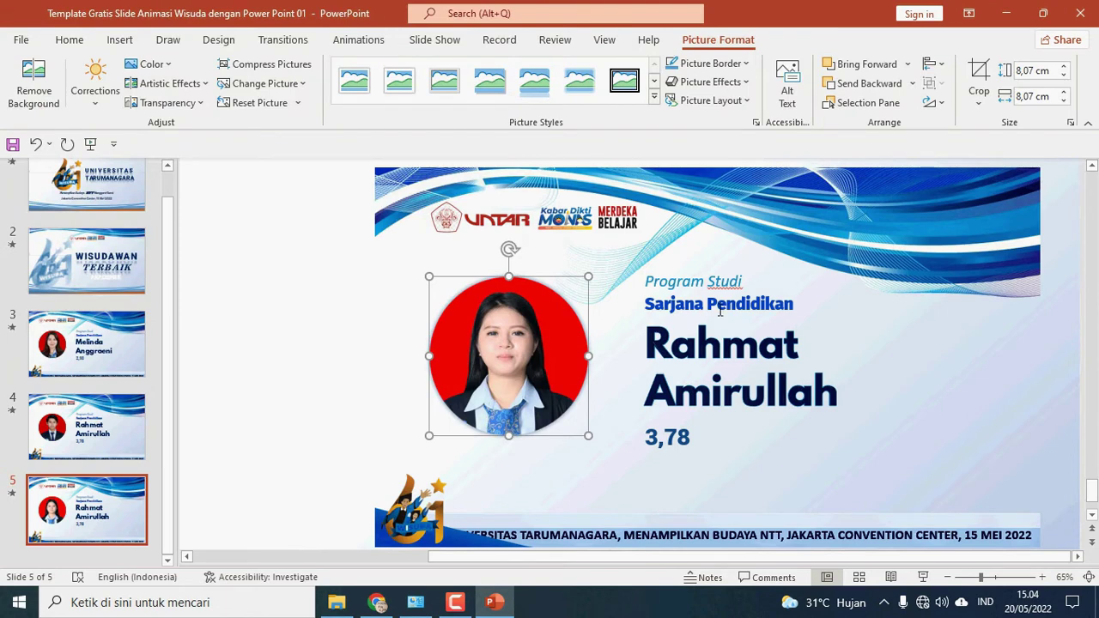
Replace the name with the third graduate's full name, split across two lines.
{"action": "left_click", "coordinate": [691, 337]}
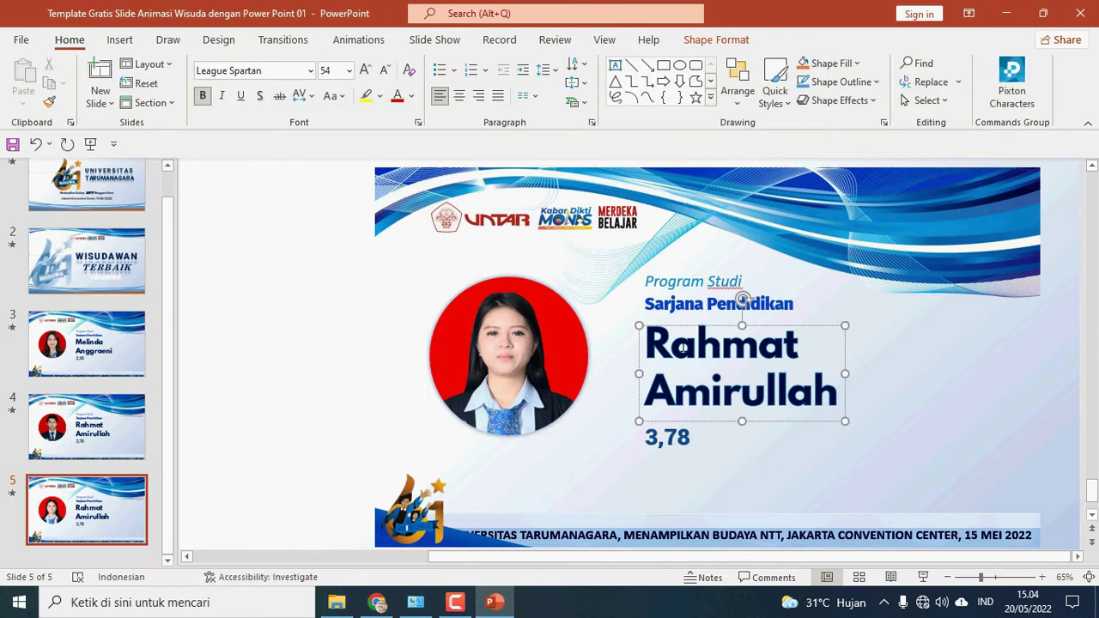
{"action": "key", "text": "ctrl+a"}
{"action": "type", "text": "S"}
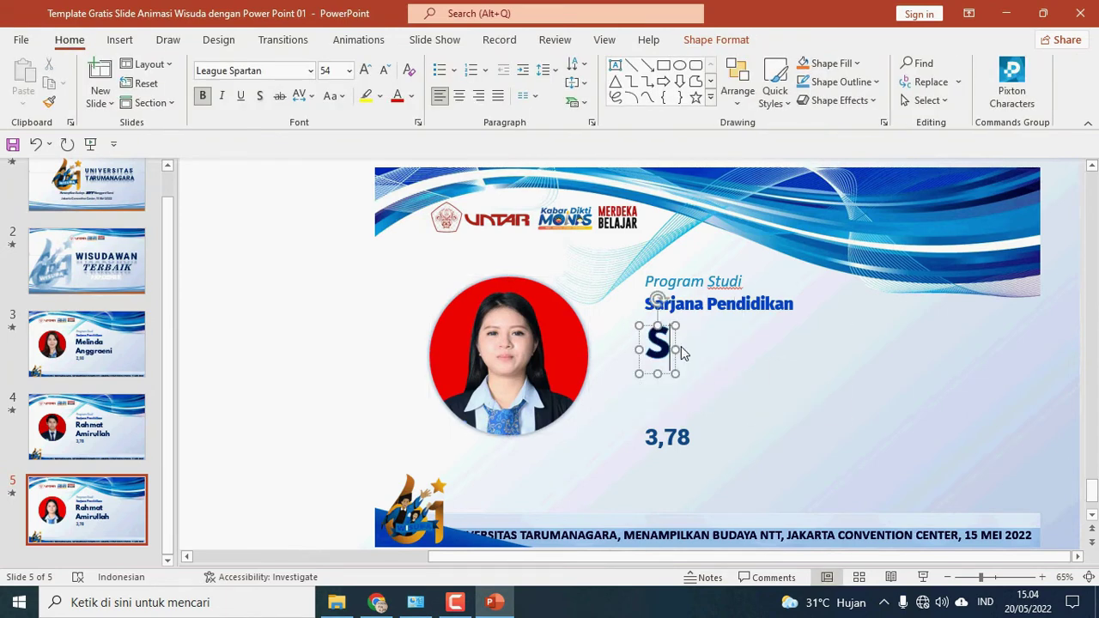
{"action": "type", "text": "iti"}
{"action": "key", "text": "Return"}
{"action": "type", "text": "M"}
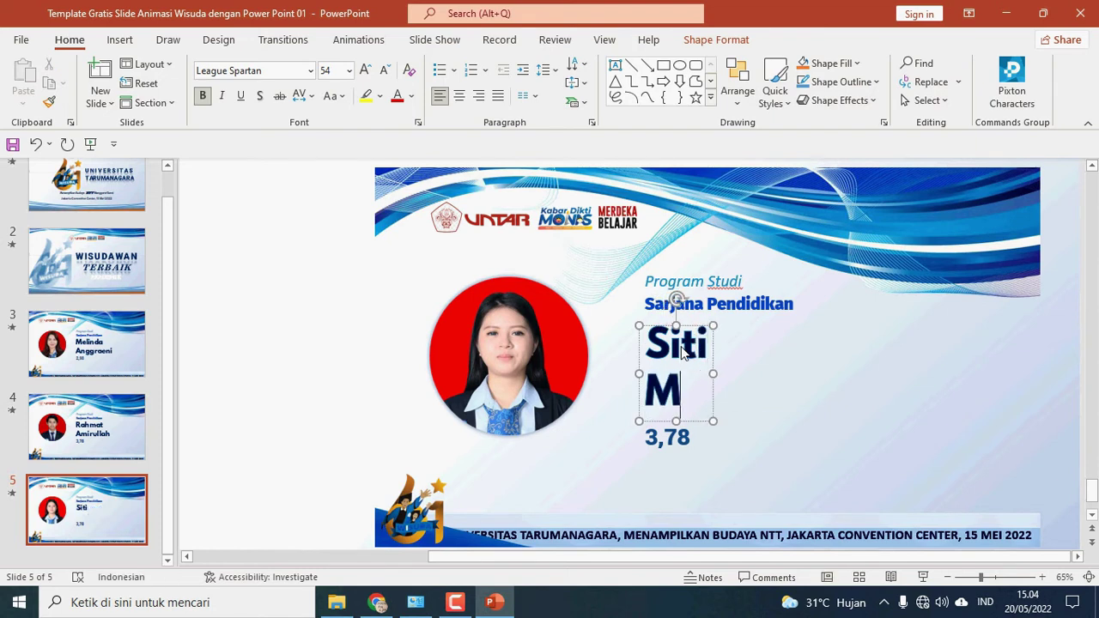
{"action": "type", "text": "isba"}
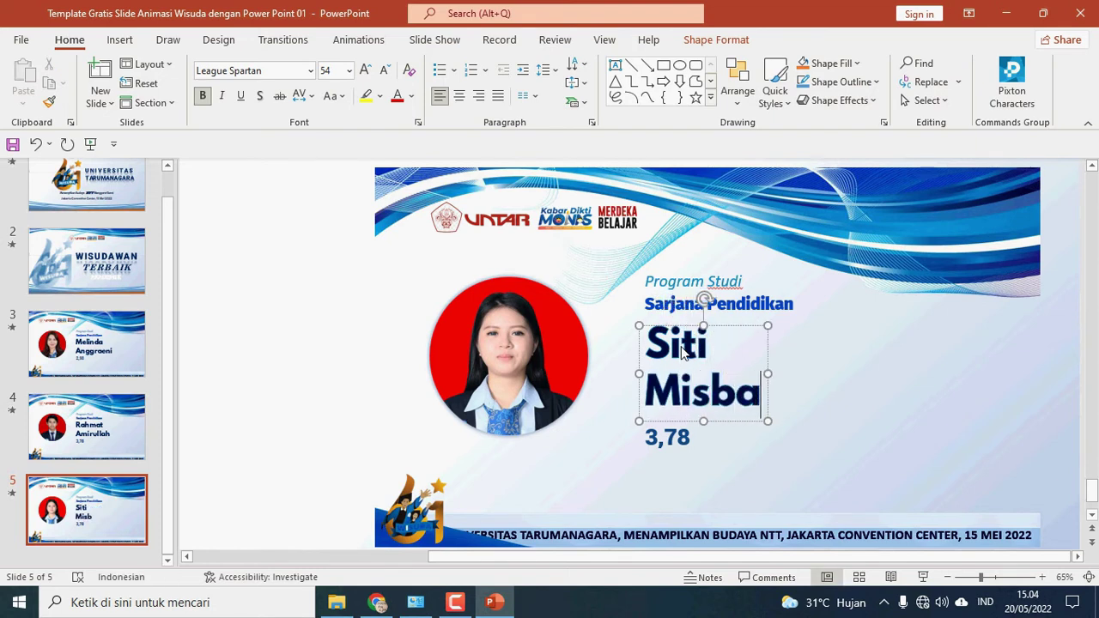
{"action": "type", "text": "hwa"}
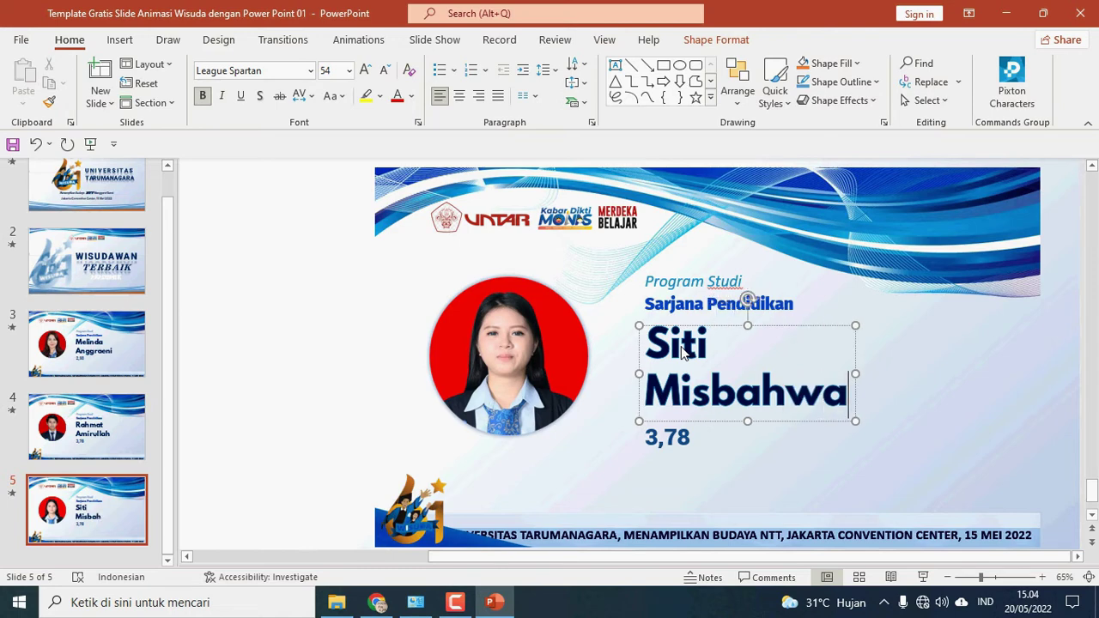
{"action": "type", "text": "ti"}
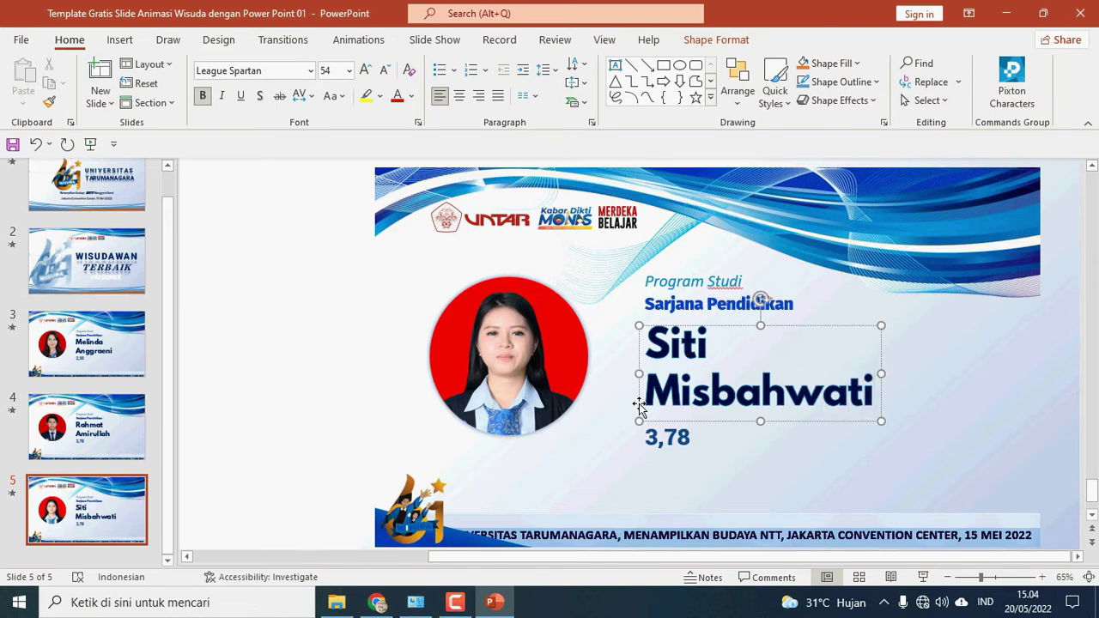
Change the GPA from 3,78 to 3,90.
{"action": "left_click", "coordinate": [673, 438]}
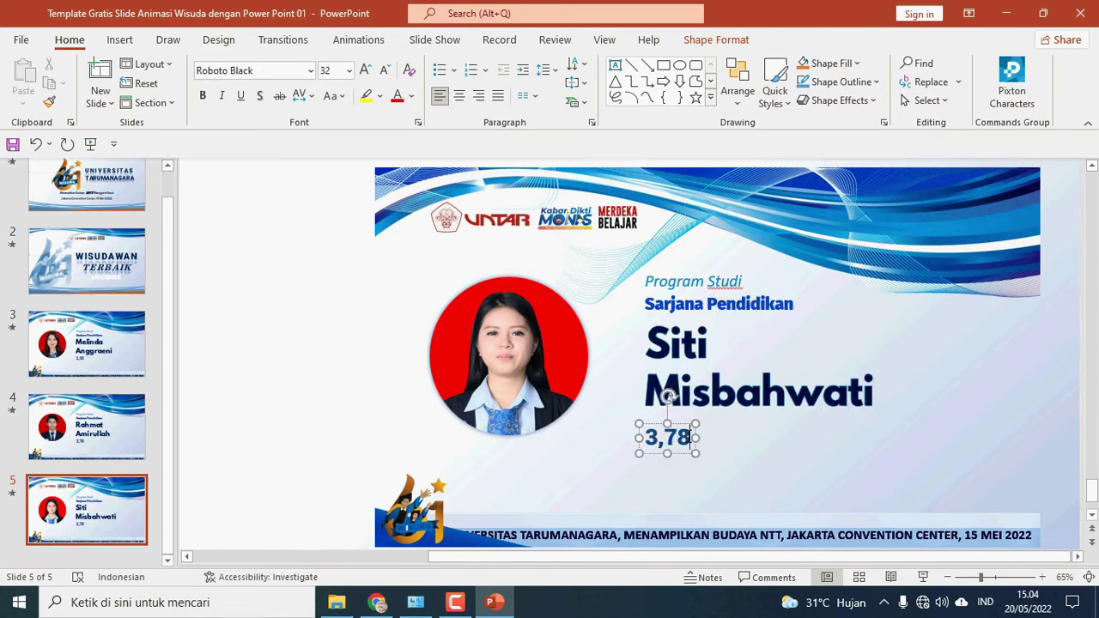
{"action": "key", "text": "BackSpace"}
{"action": "key", "text": "BackSpace"}
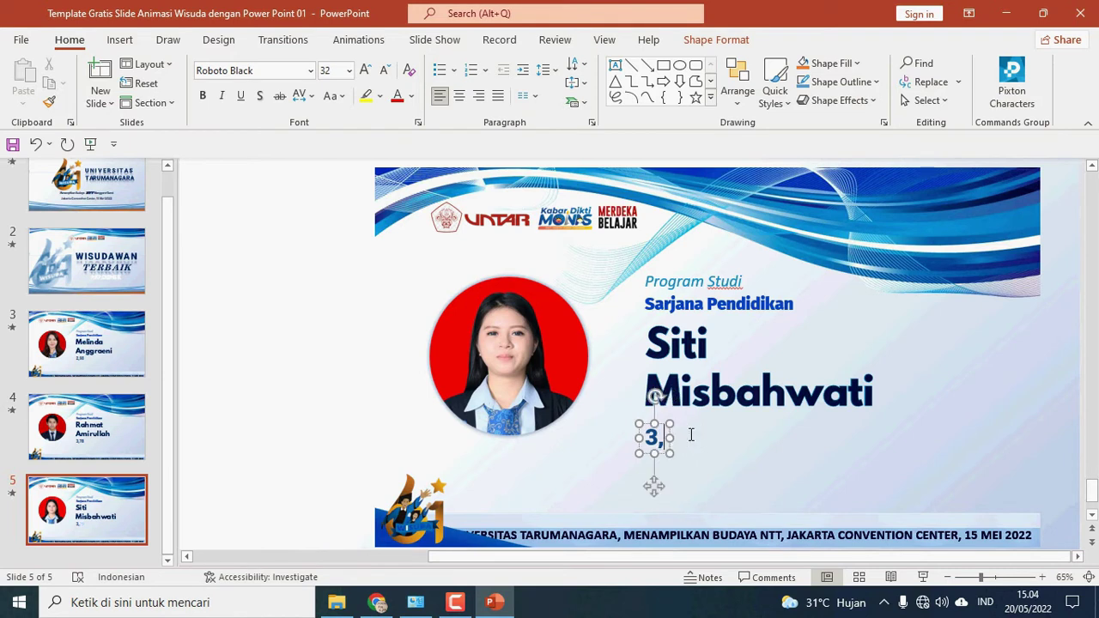
{"action": "type", "text": "90"}
{"action": "left_click", "coordinate": [273, 293]}
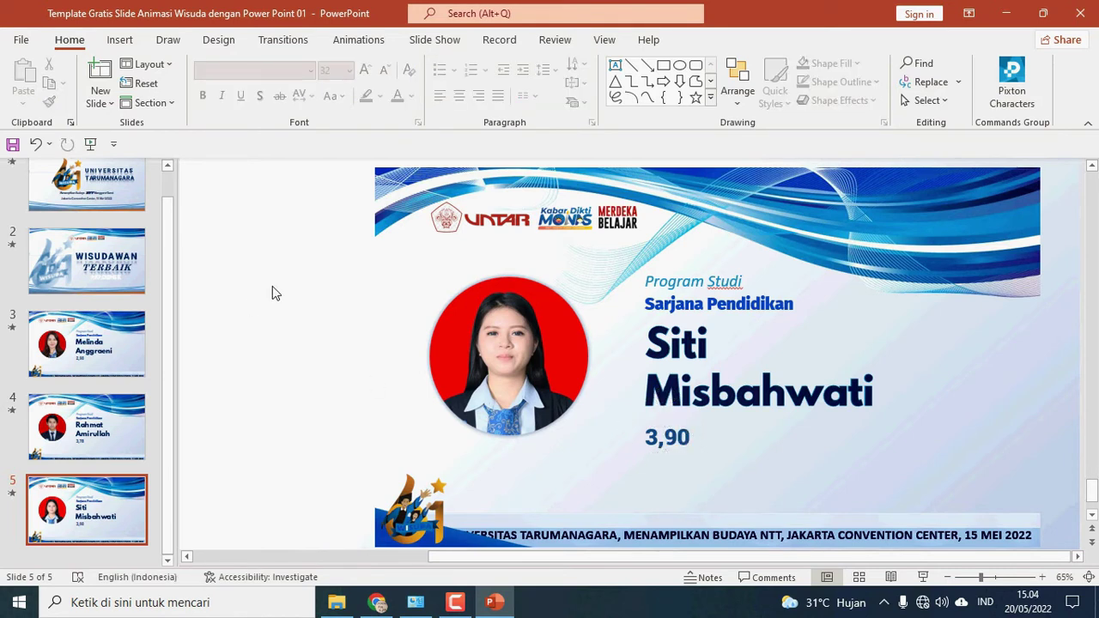
{"action": "key", "text": "F5"}
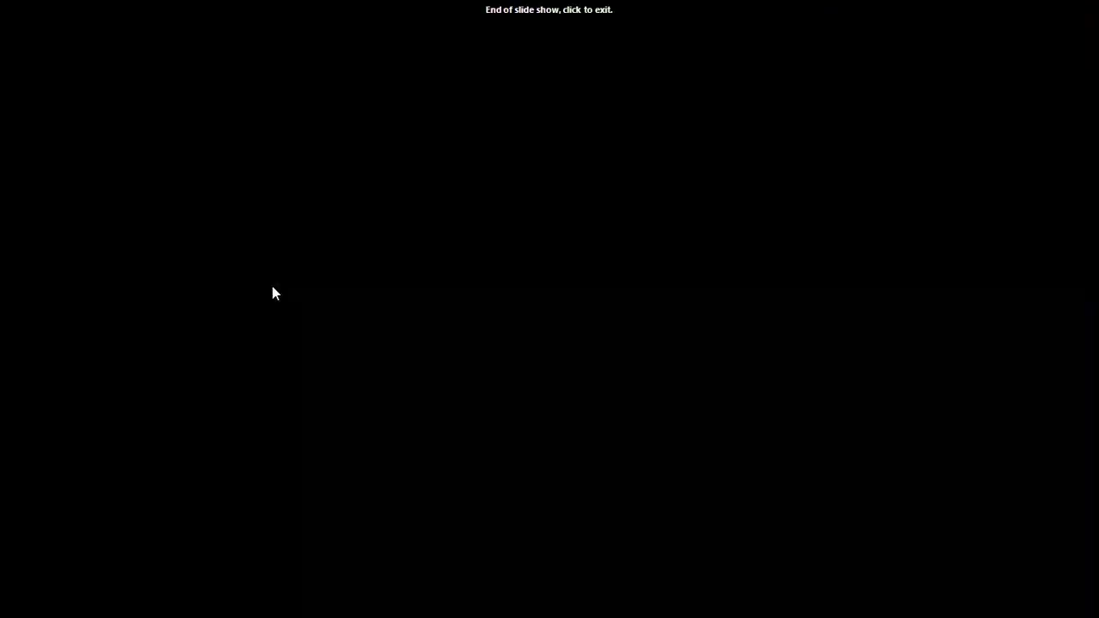
{"action": "left_click", "coordinate": [273, 294]}
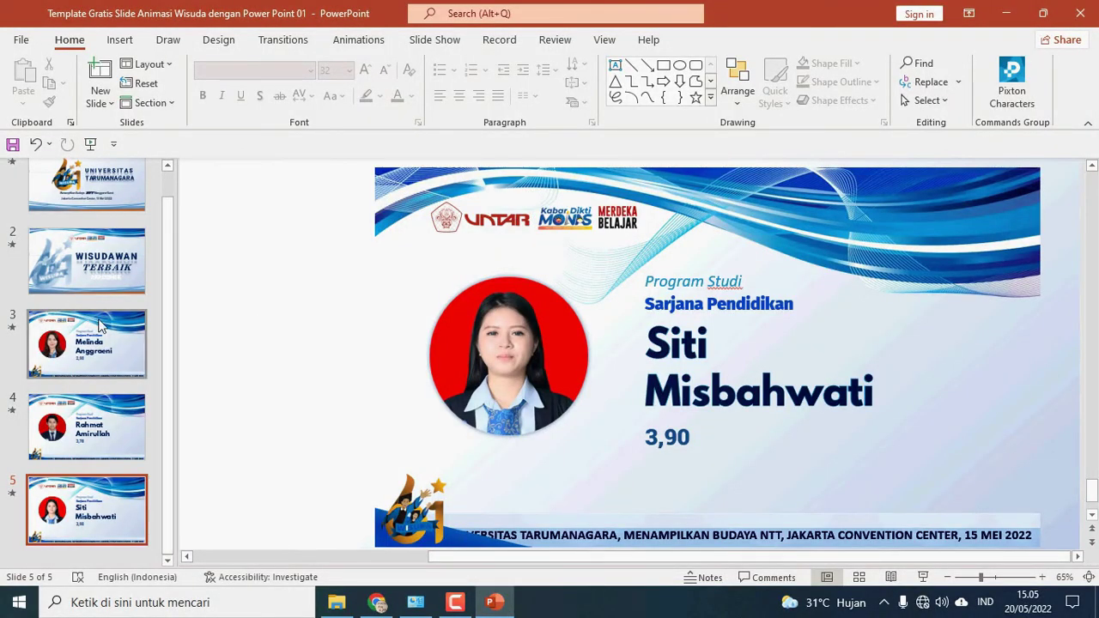
{"action": "key", "text": "Home"}
{"action": "key", "text": "Down"}
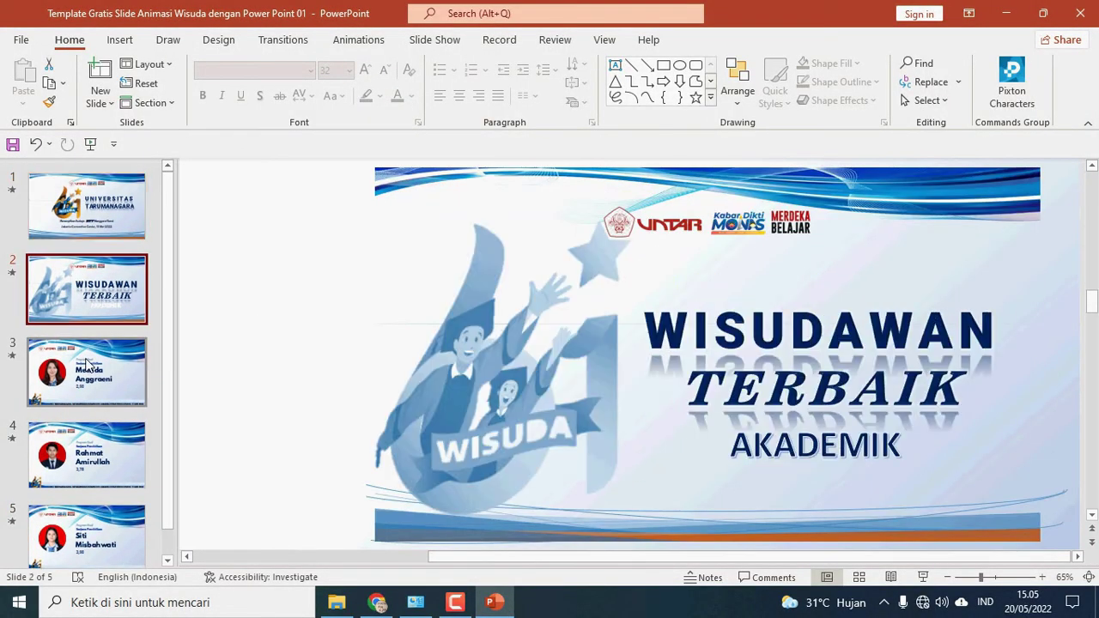
{"action": "left_click", "coordinate": [86, 362]}
{"action": "left_click", "coordinate": [100, 452]}
{"action": "left_click", "coordinate": [103, 527]}
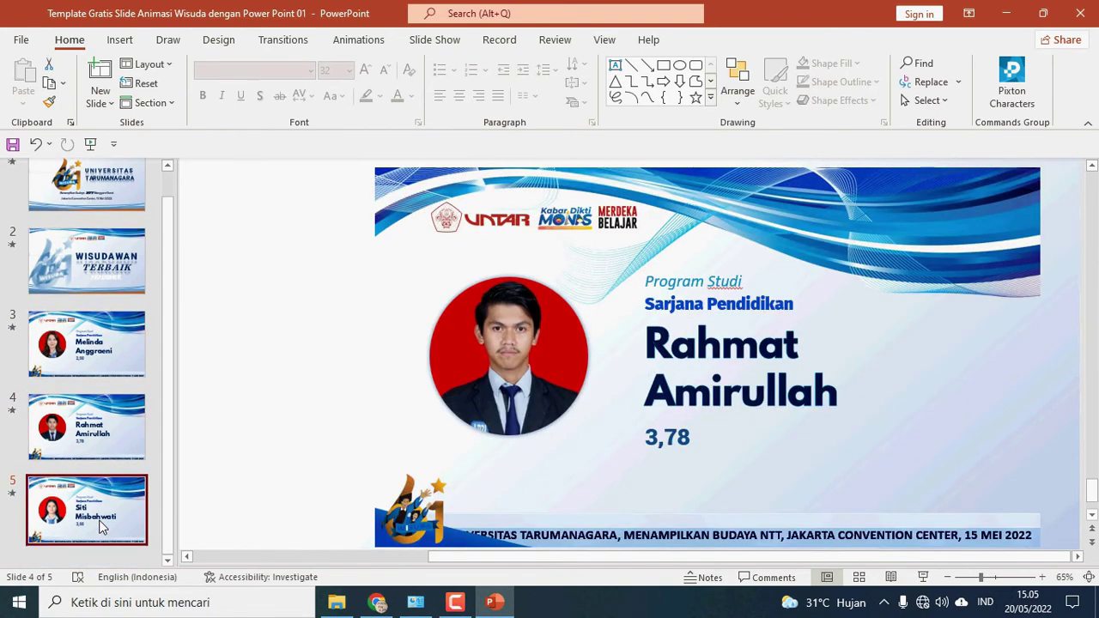